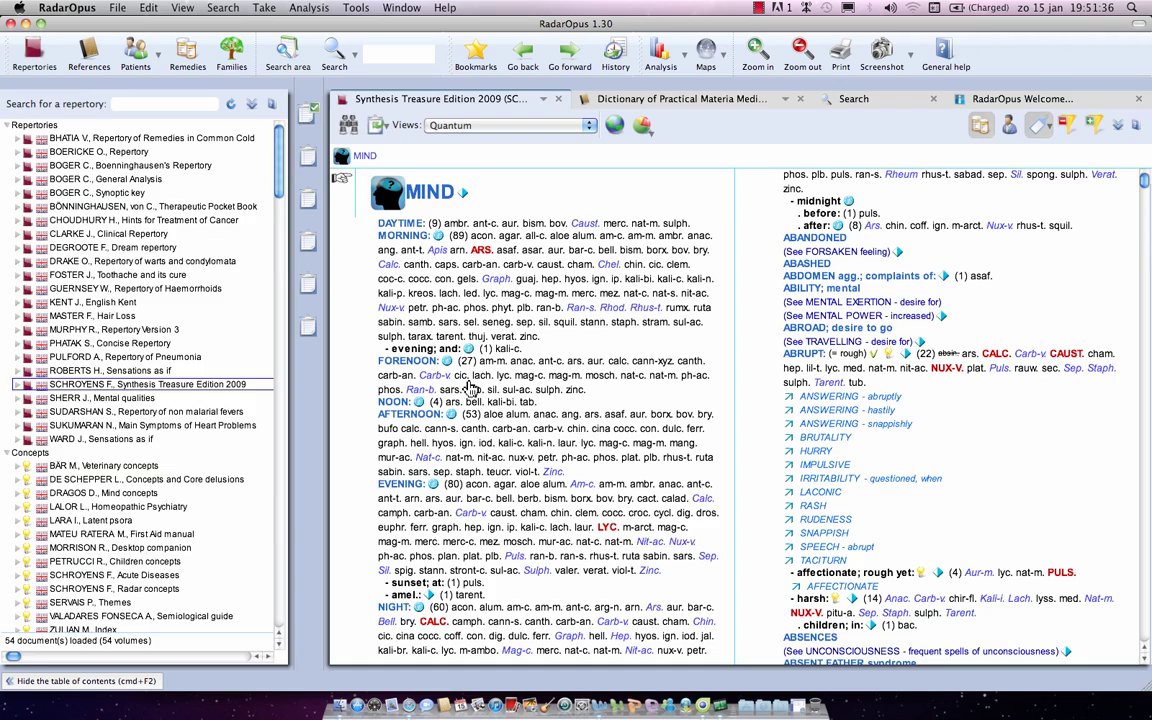
# Switch from the Synthesis MIND chapter to an empty text search with Super+F.
pyautogui.press('super+f')
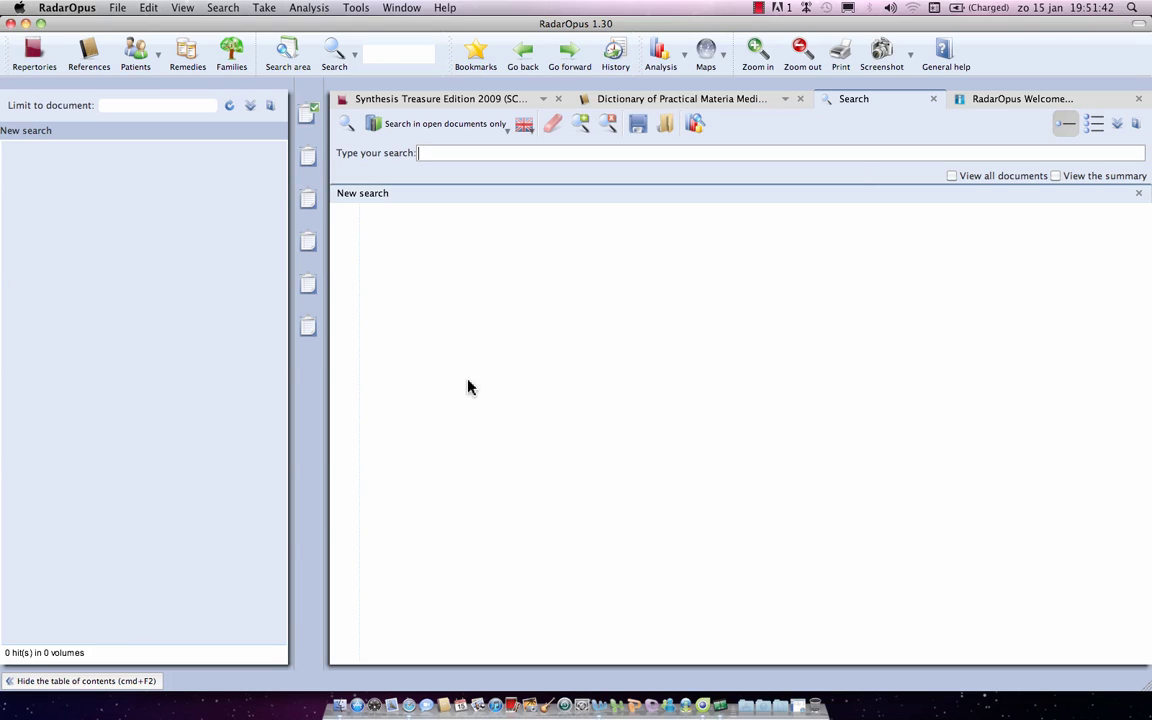
# Set the search query to the remedy Platinum metallicum, picked from the 'plat.' suggestions.
pyautogui.write('plat')
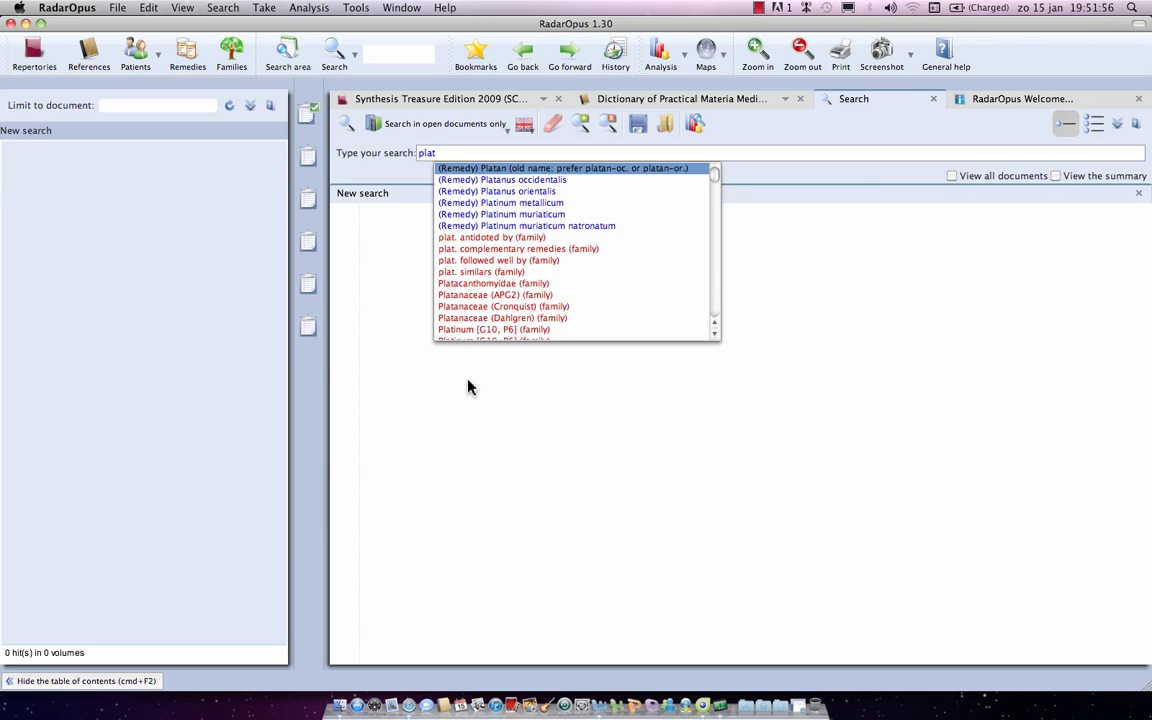
pyautogui.write('.')
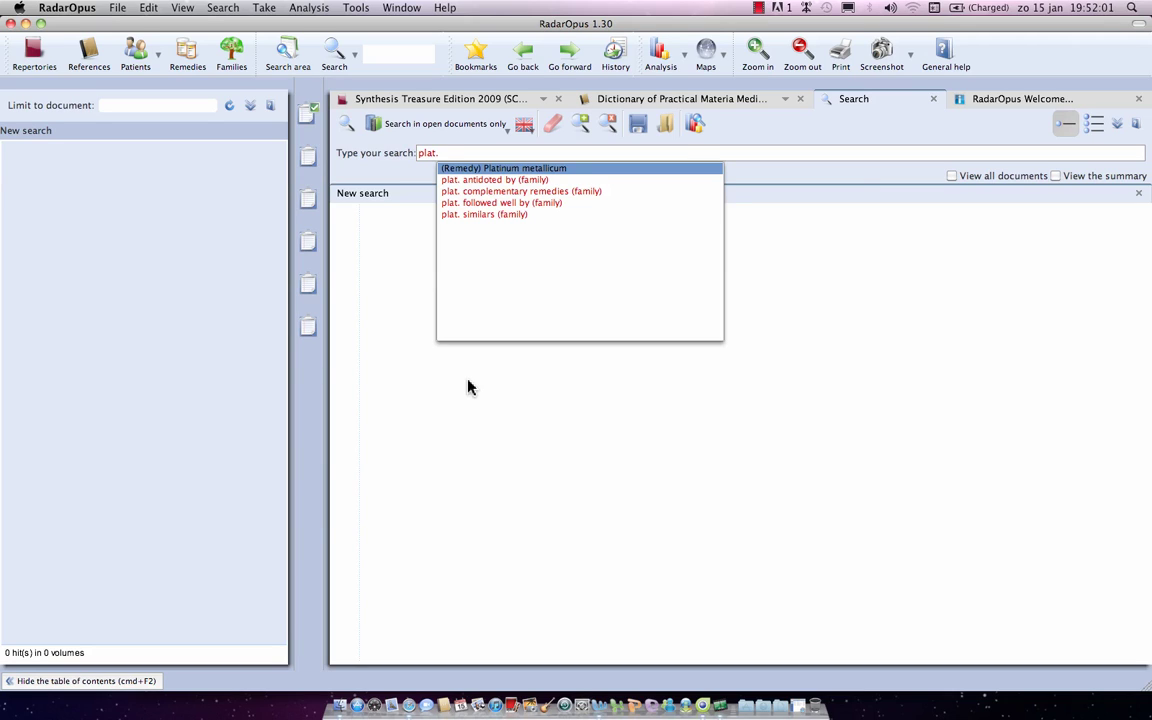
pyautogui.press('Down')
pyautogui.press('Up')
pyautogui.press('Return')
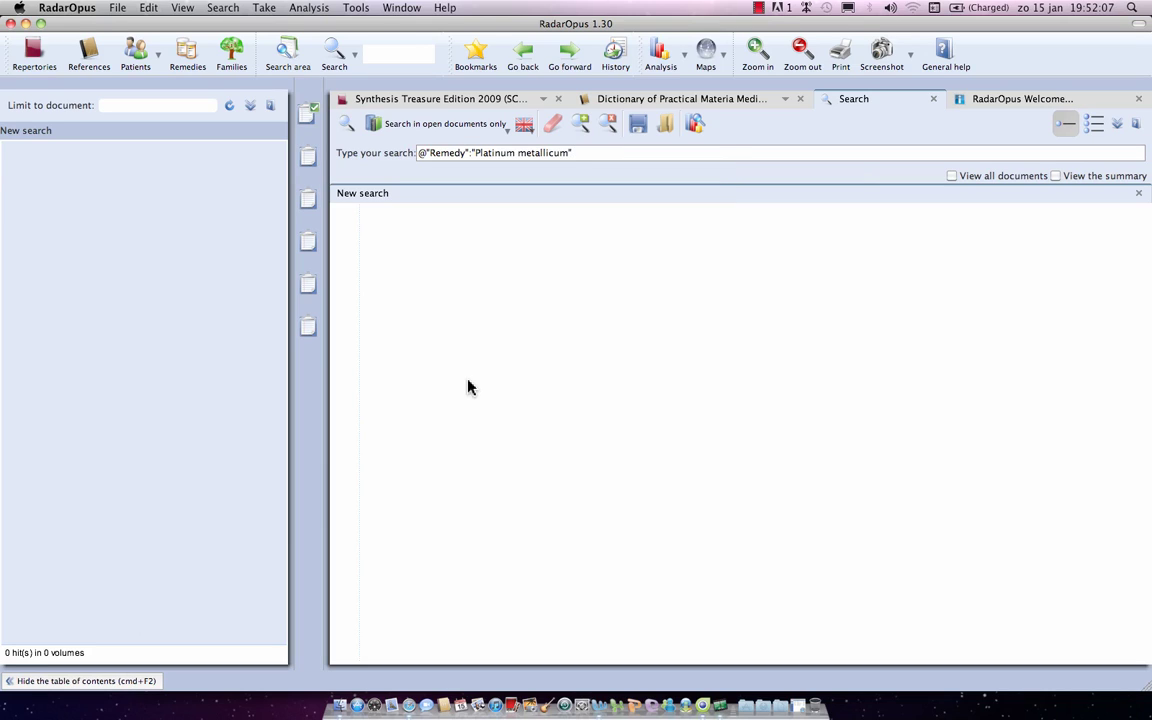
# Run the Platinum metallicum search (7203 hits in 20 volumes) and open its remedy extraction options.
pyautogui.press('Return')
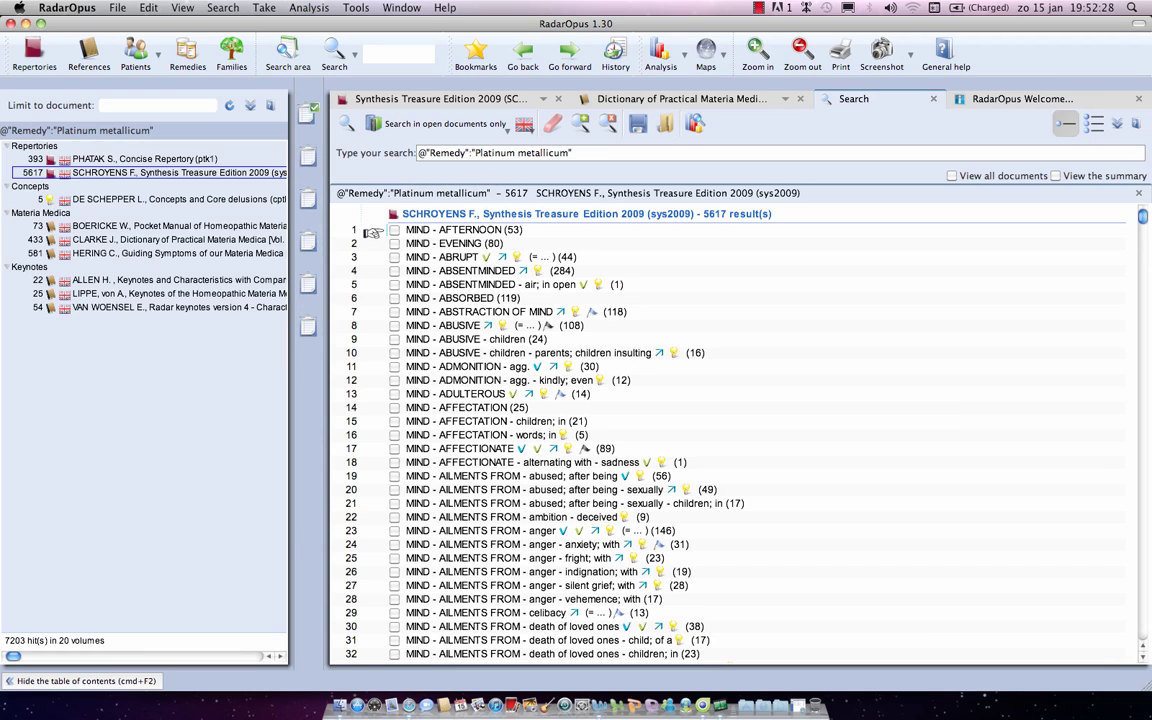
pyautogui.click(486, 152)
pyautogui.press('Return')
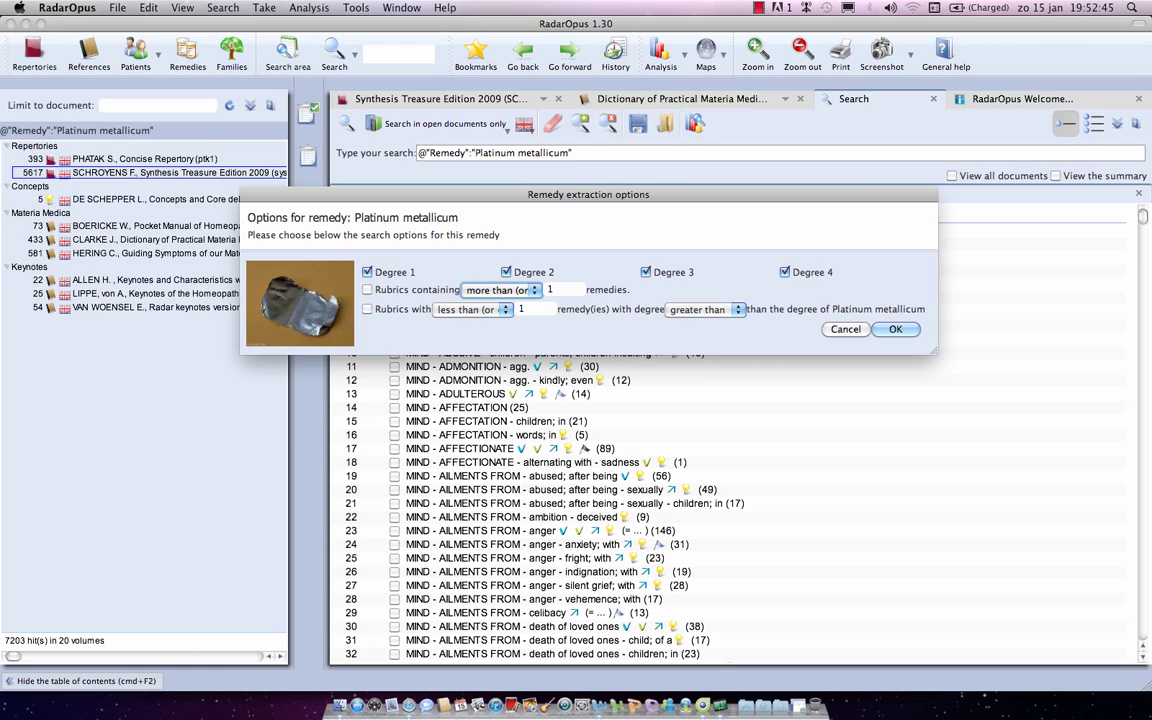
# Limit extraction to rubrics containing less than (or =) 5 remedies, keeping Degrees 1–4 included.
pyautogui.click(367, 272)
pyautogui.click(506, 272)
pyautogui.click(367, 272)
pyautogui.click(506, 272)
pyautogui.click(367, 289)
pyautogui.press('space')
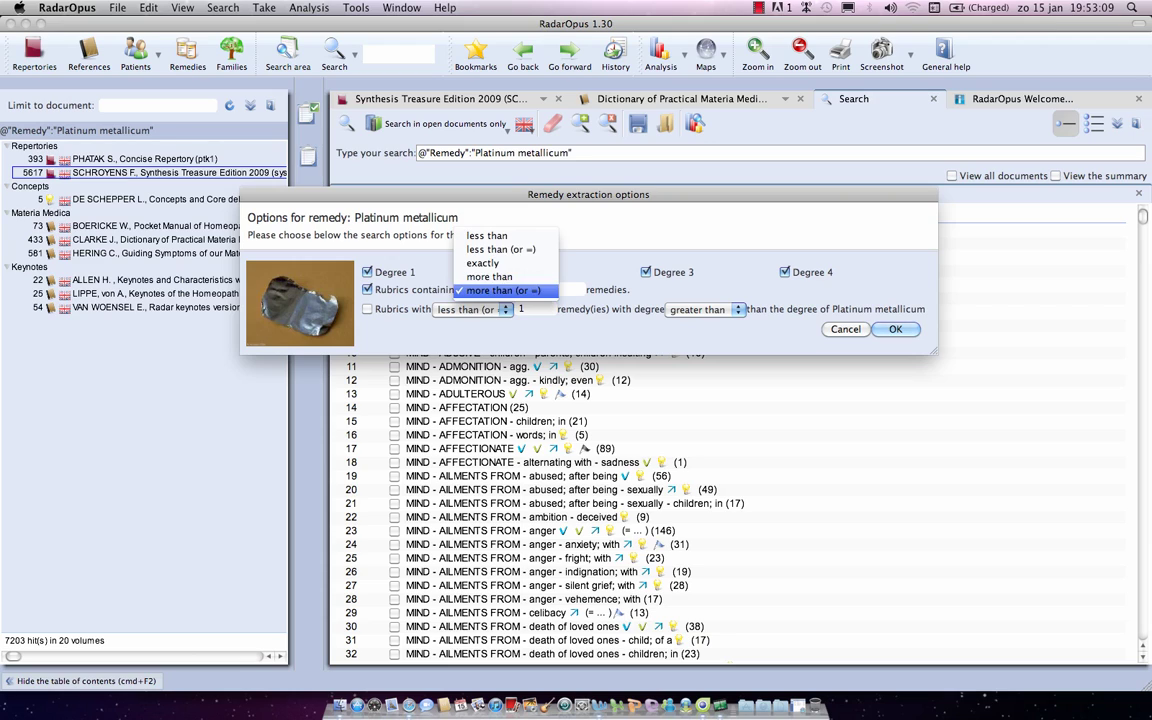
pyautogui.press('Up')
pyautogui.press('Up')
pyautogui.press('Up')
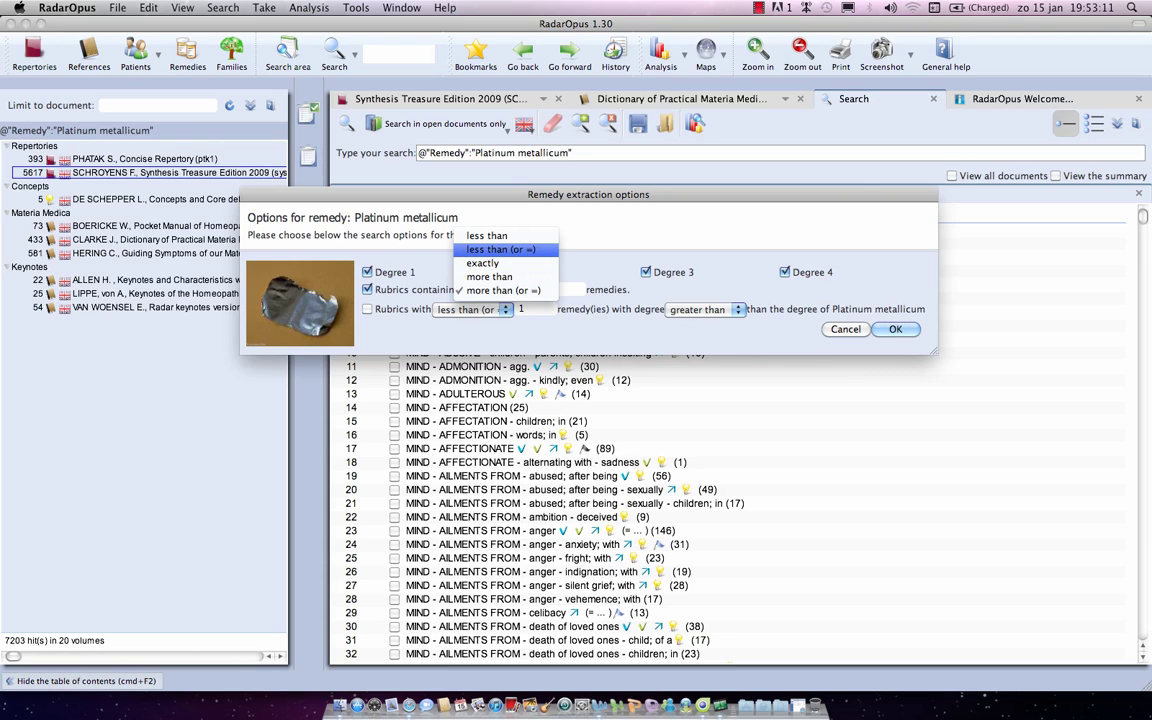
pyautogui.press('Return')
pyautogui.press('Tab')
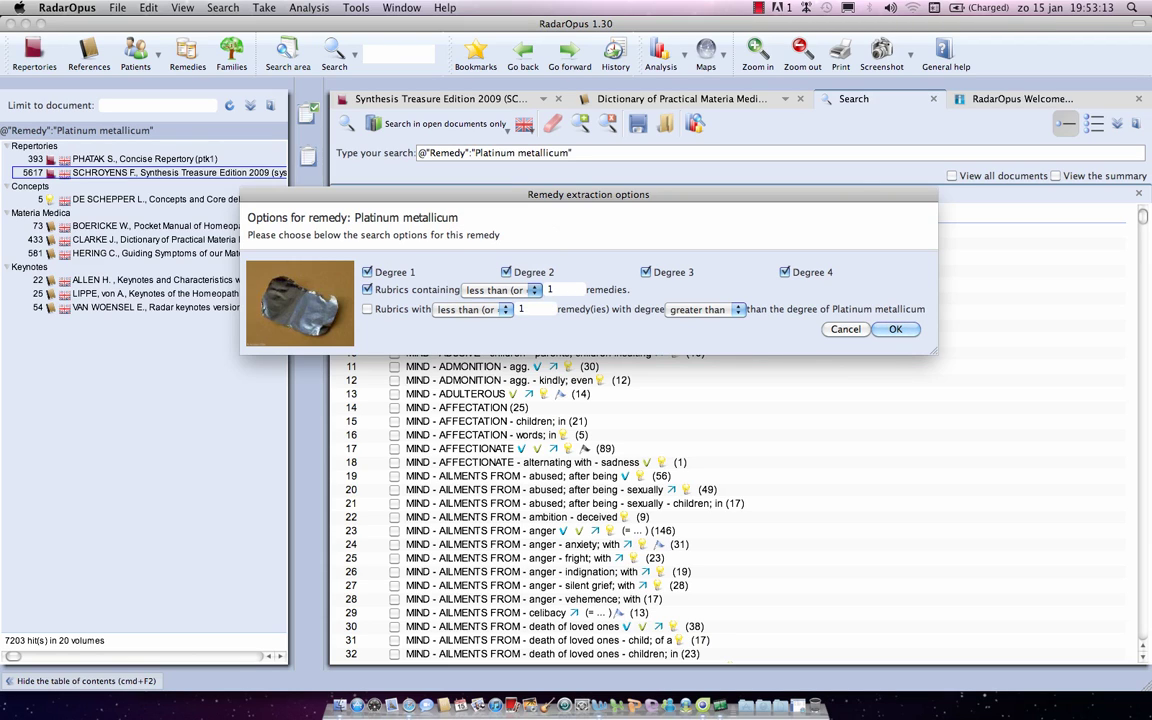
pyautogui.write('5')
pyautogui.click(895, 329)
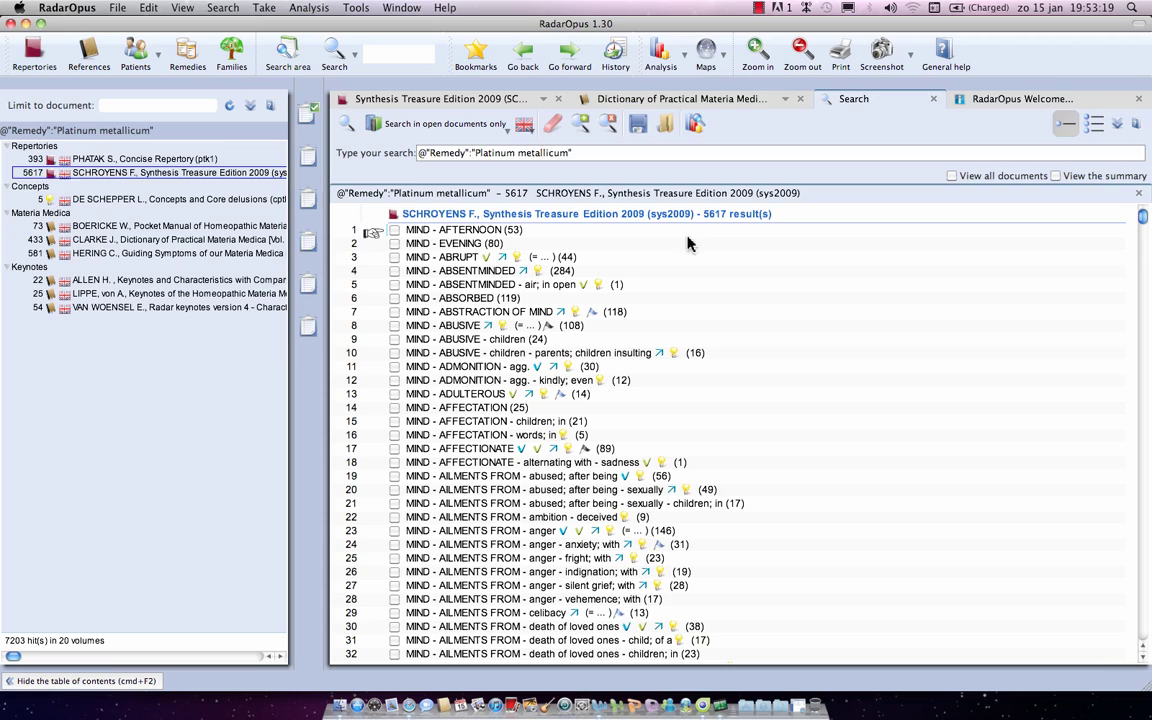
# Rerun the Platinum metallicum search, now 1225 hits in 3 volumes with 1040 in Synthesis.
pyautogui.click(347, 125)
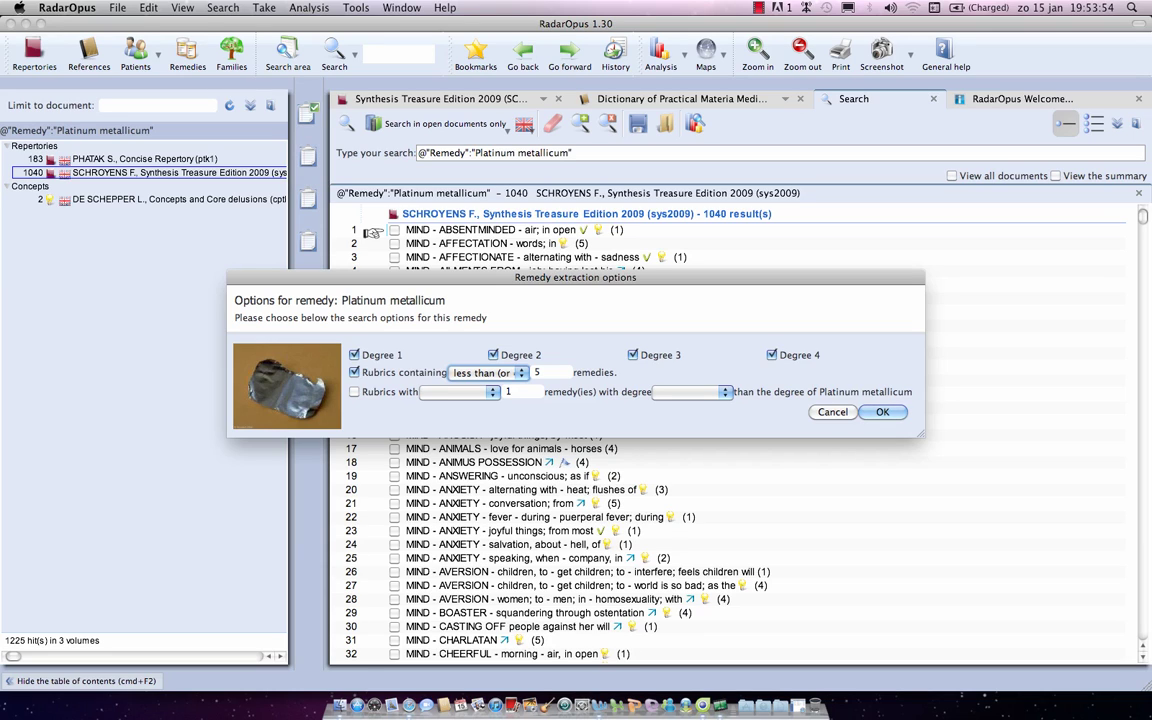
# Allow at most 2 remedies of greater-or-equal degree than Platinum metallicum, removing the rubric-size limit.
pyautogui.press('space')
pyautogui.press('space')
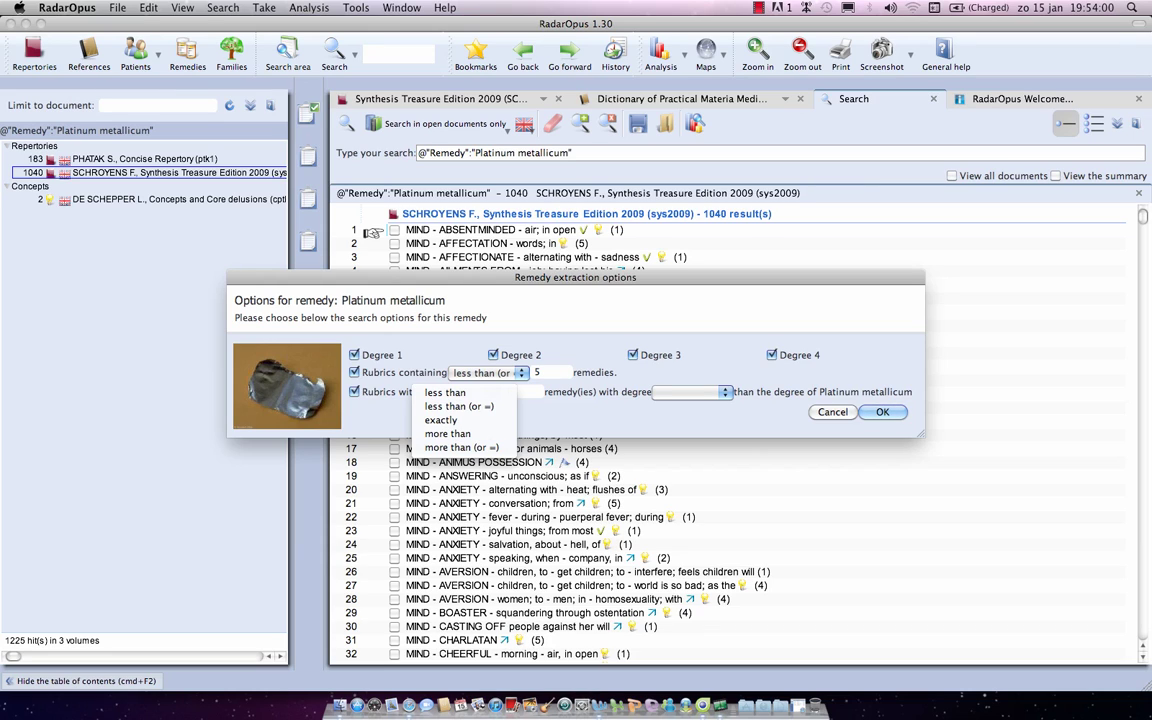
pyautogui.press('Down')
pyautogui.press('Return')
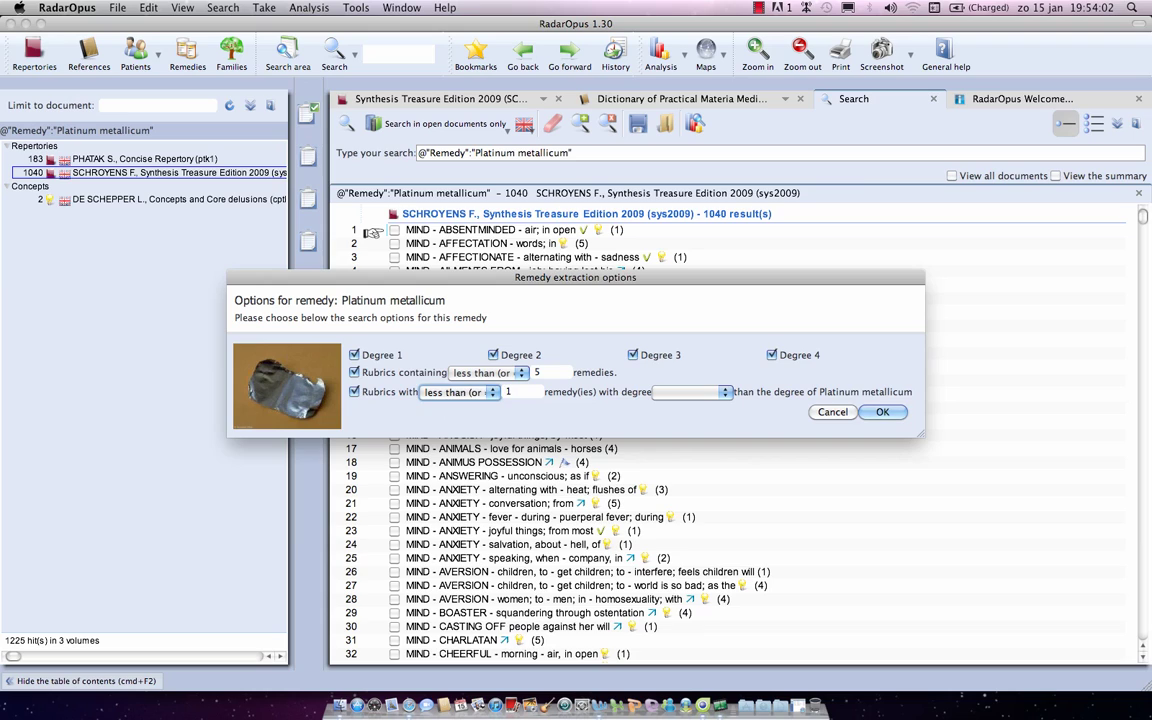
pyautogui.press('Tab')
pyautogui.write('2')
pyautogui.press('Tab')
pyautogui.press('space')
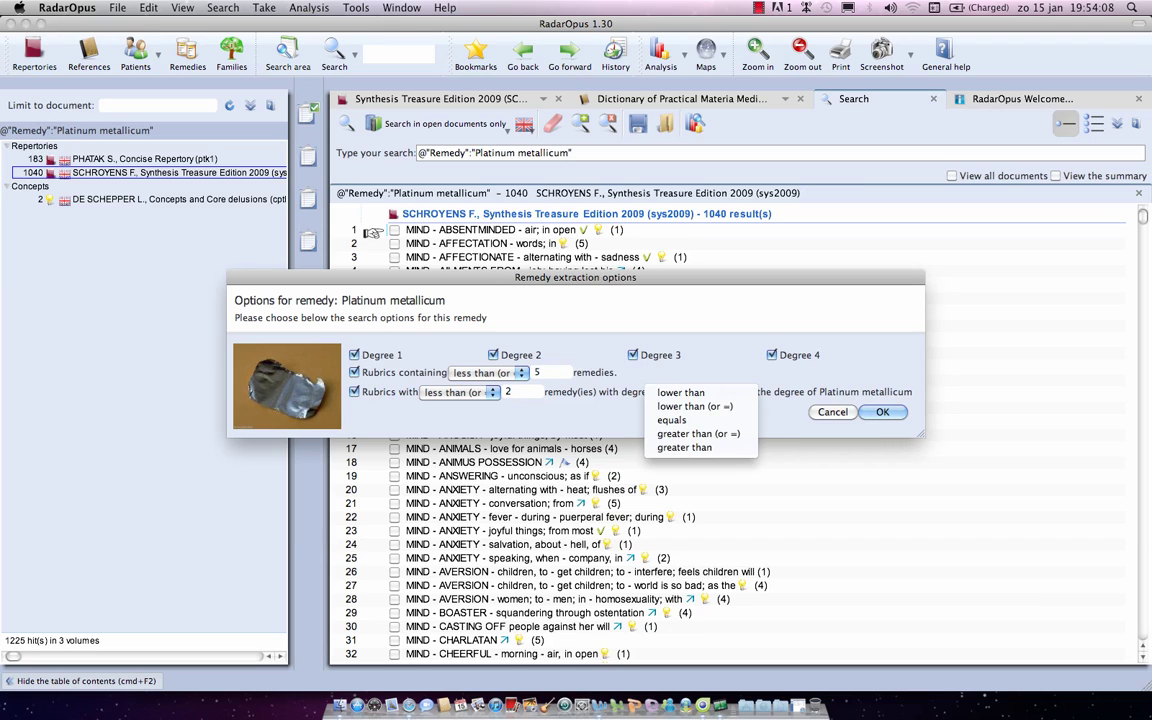
pyautogui.press('Down')
pyautogui.press('Down')
pyautogui.press('Down')
pyautogui.press('Down')
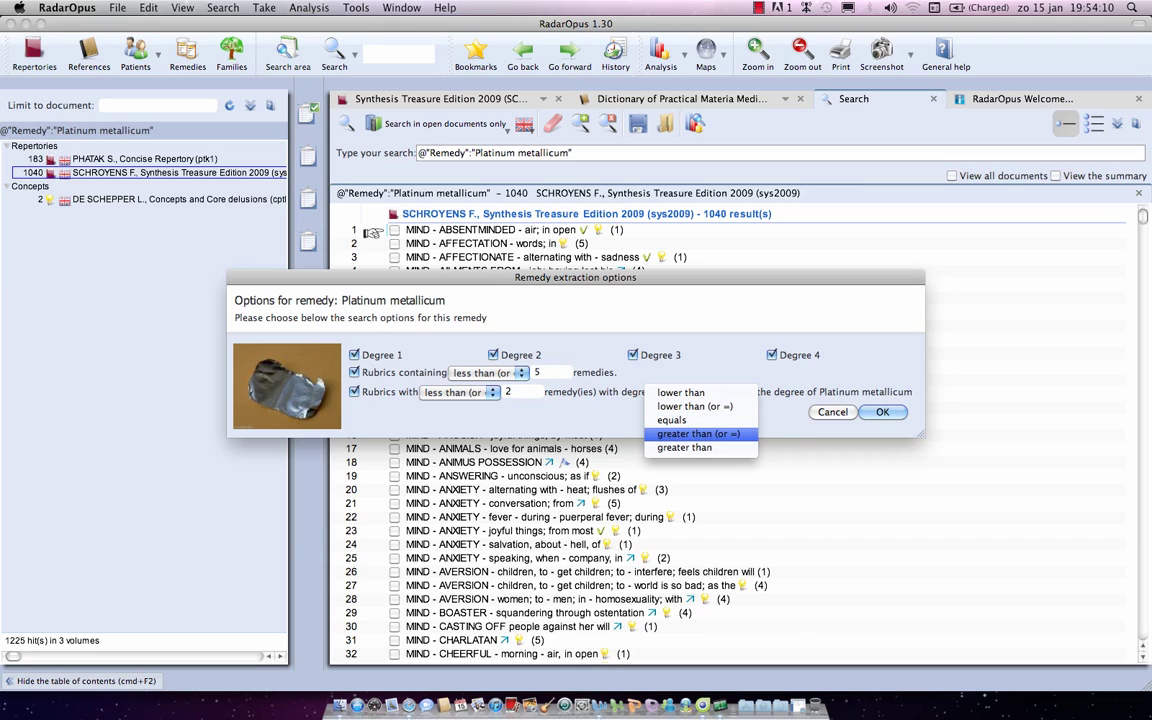
pyautogui.press('Return')
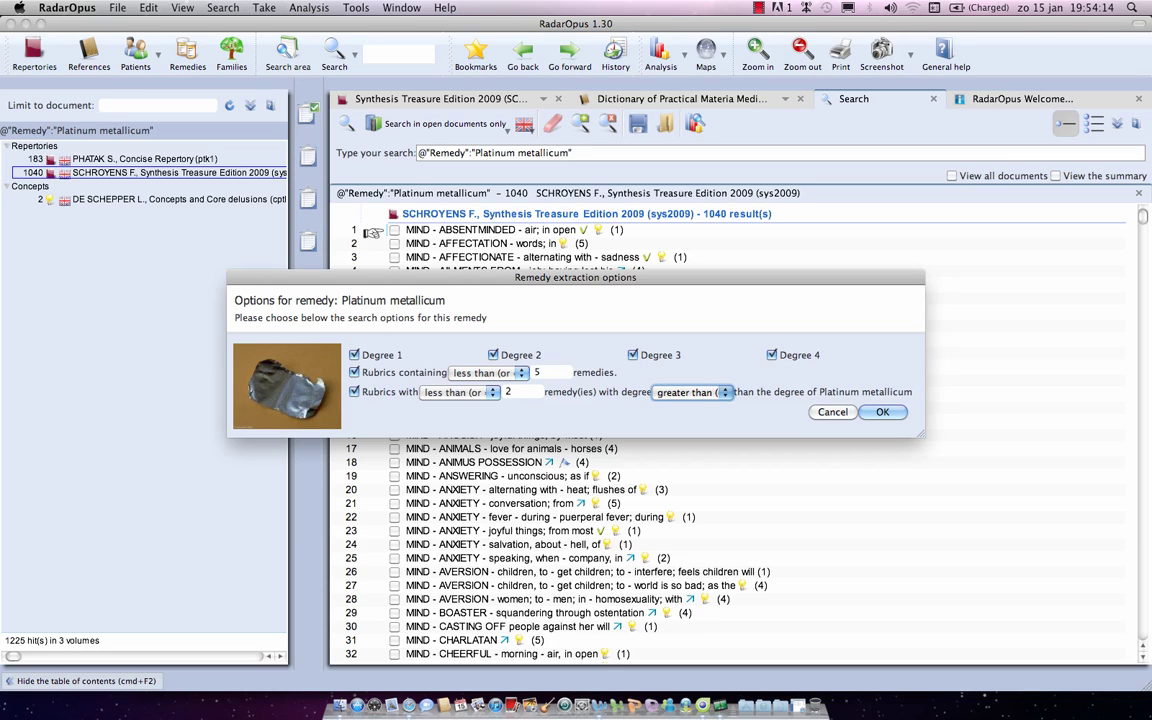
pyautogui.press('space')
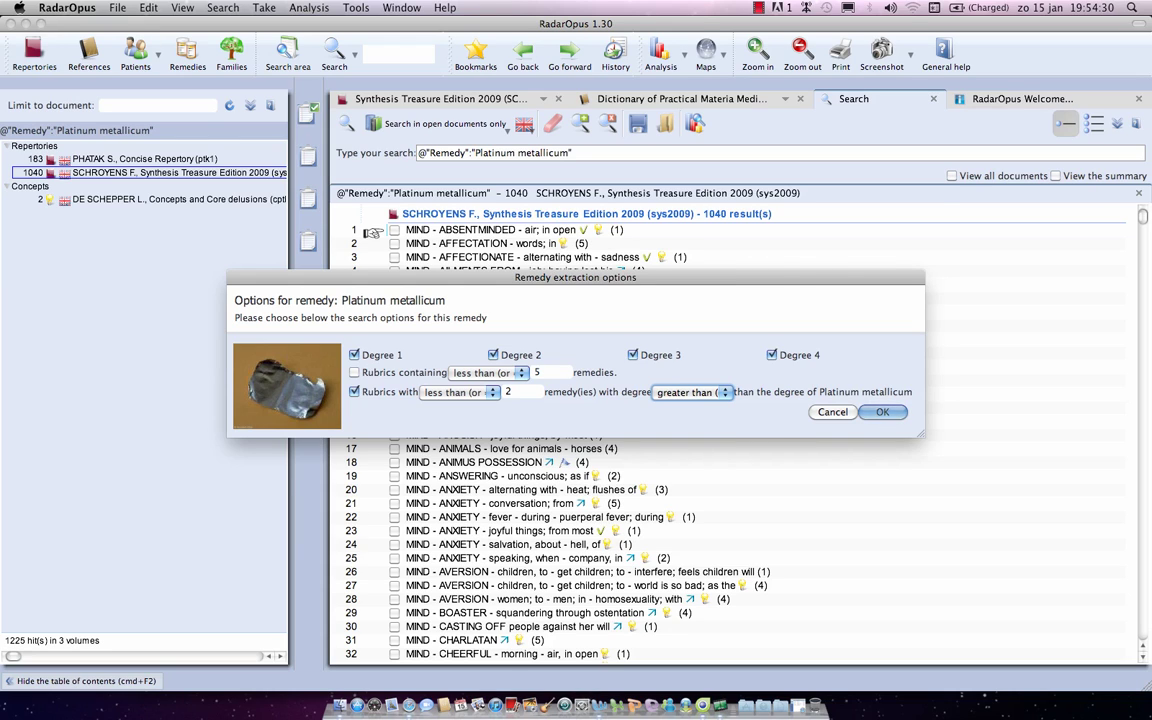
pyautogui.click(882, 412)
# Rerun the search and review the 1039 Synthesis rubrics for Platinum metallicum, starting with MIND.
pyautogui.press('Return')
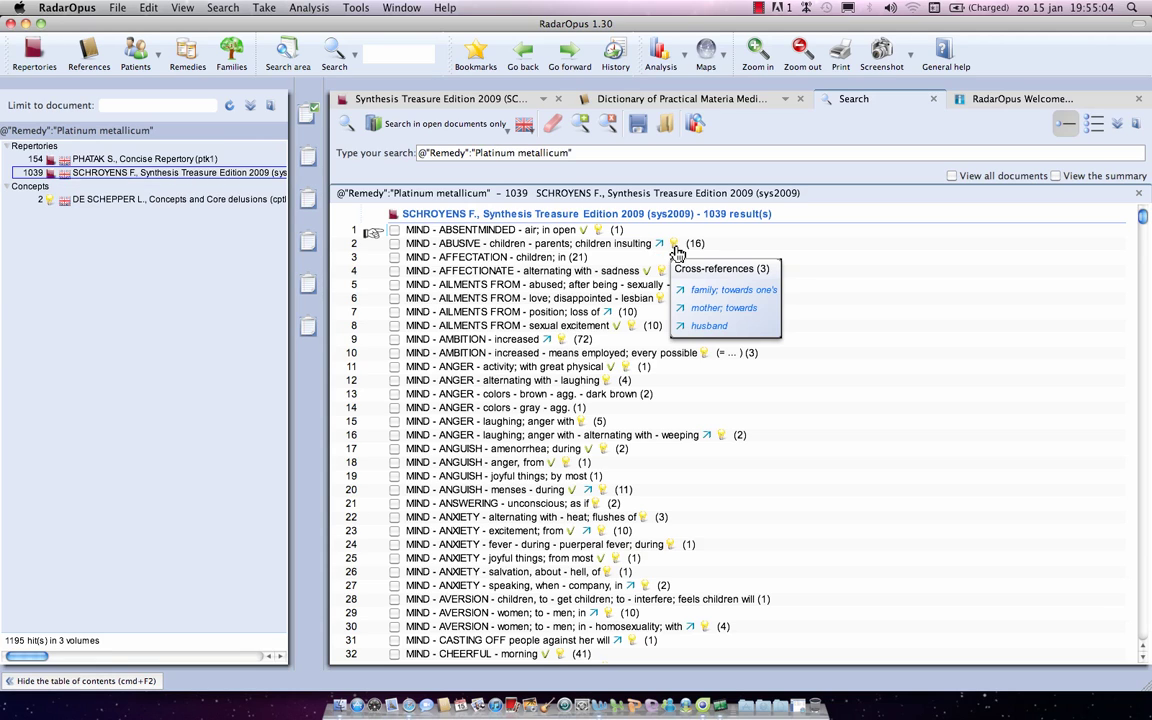
pyautogui.moveTo(693, 248)
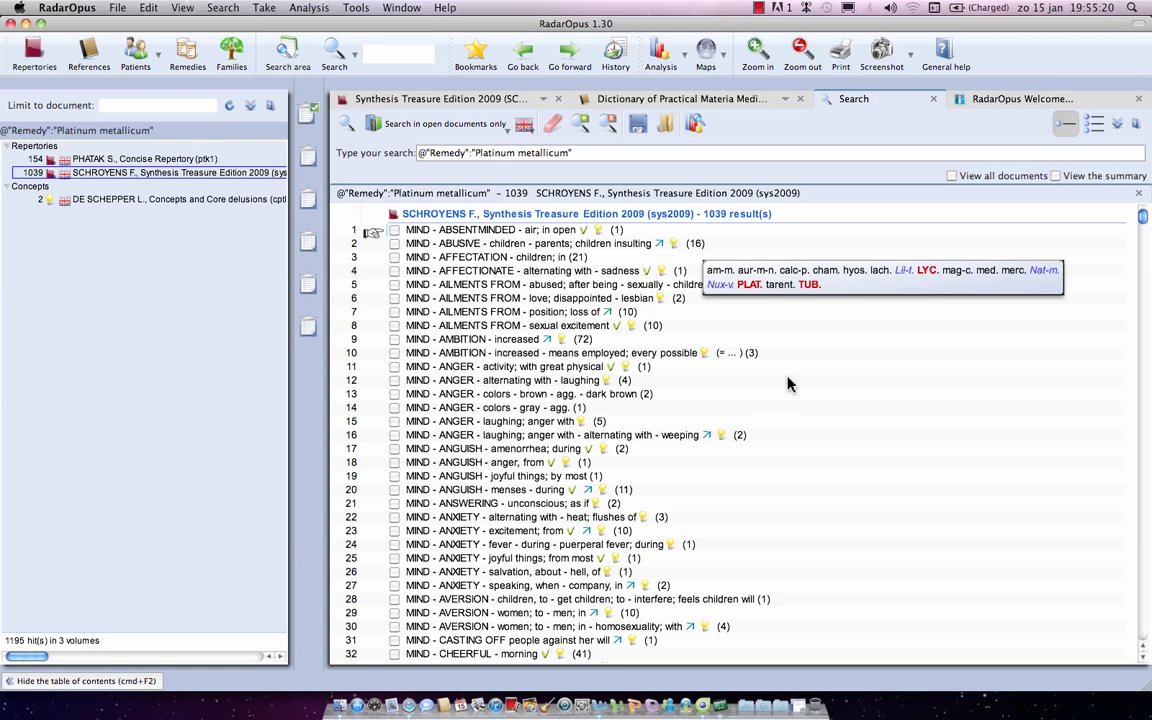
pyautogui.moveTo(584, 342)
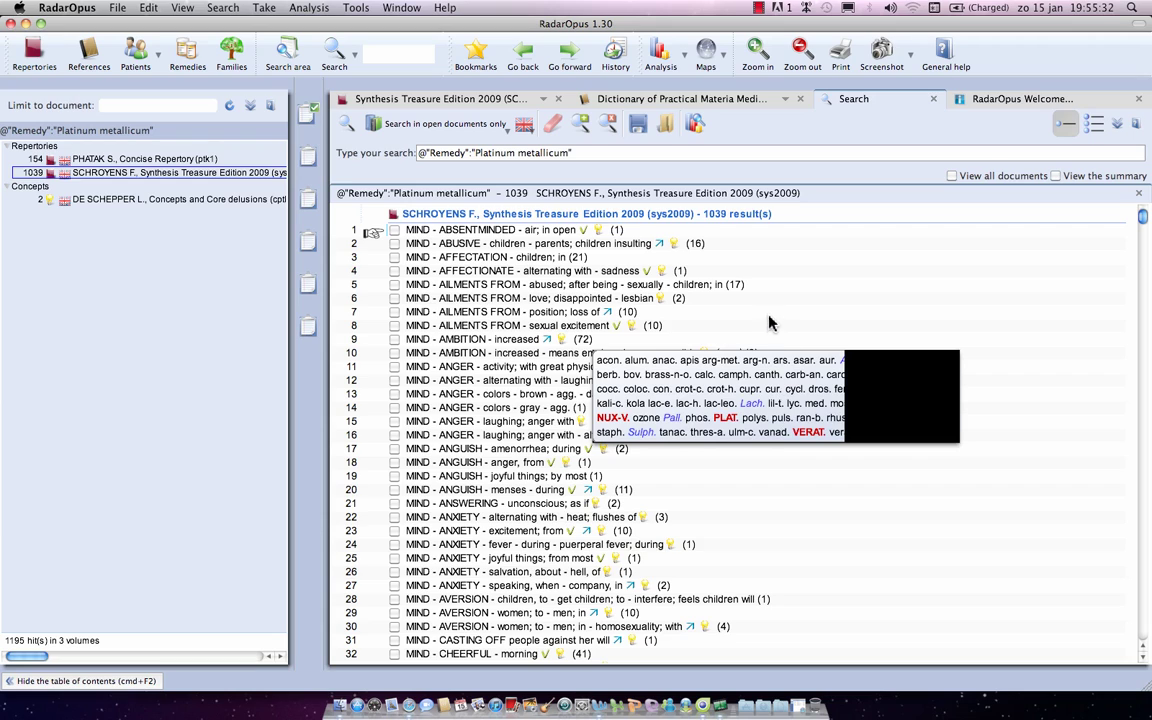
pyautogui.rightClick(657, 329)
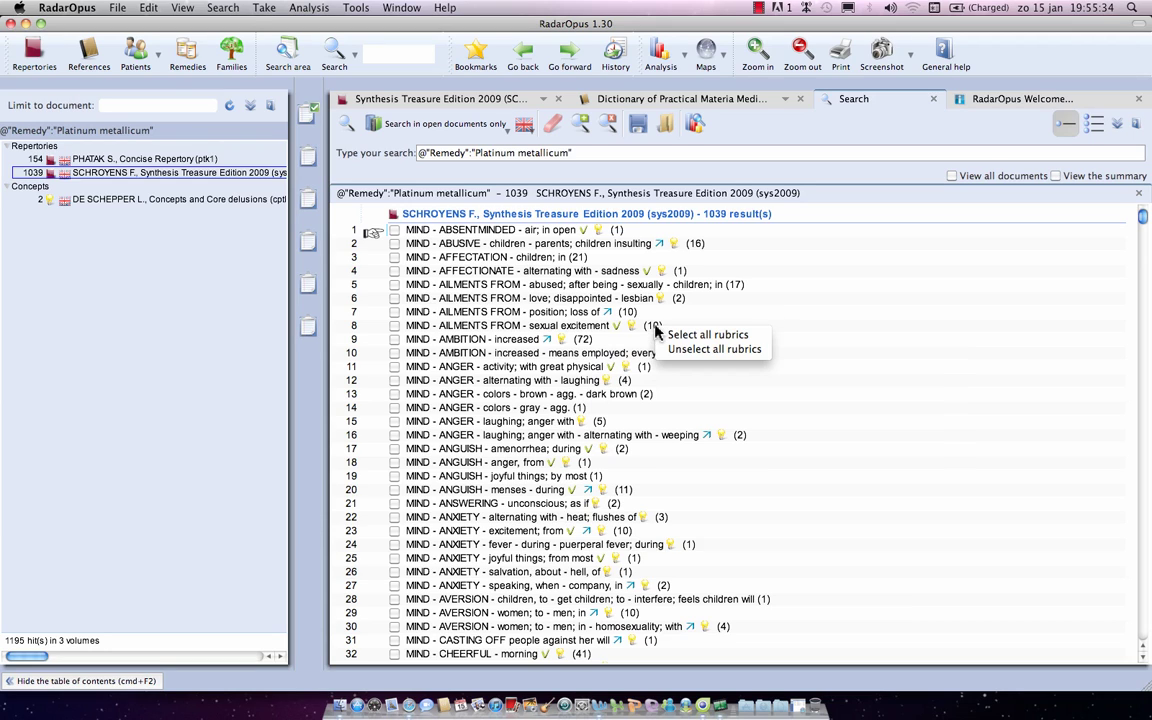
pyautogui.click(652, 334)
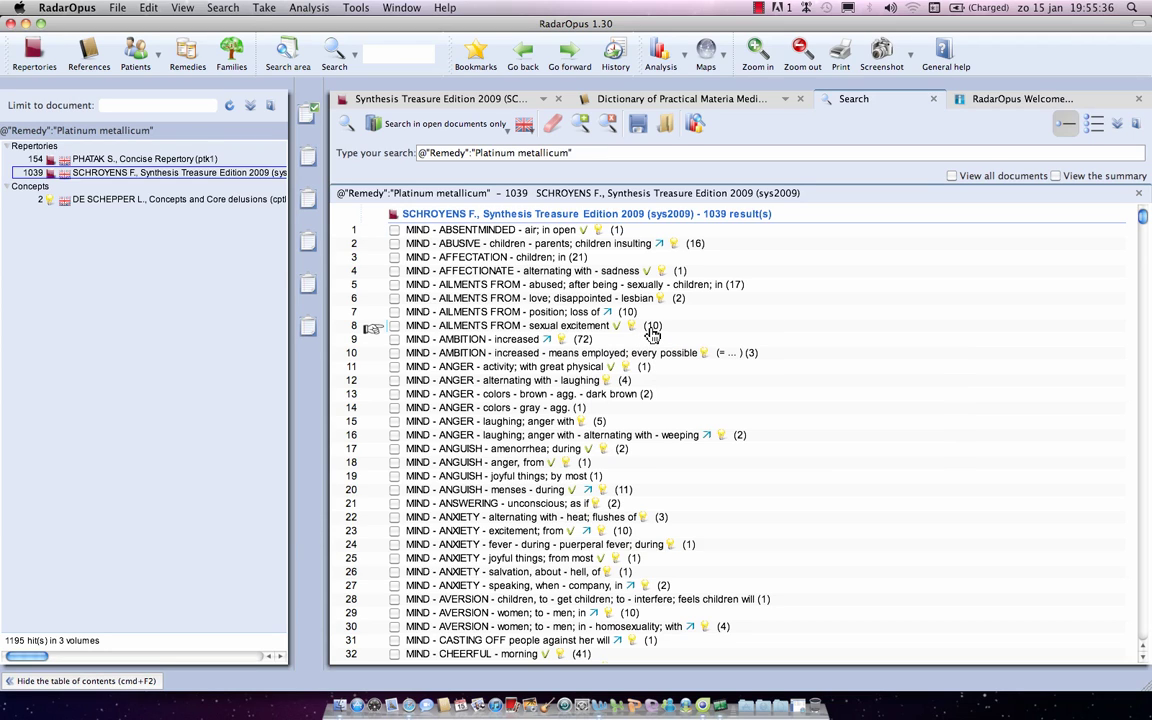
pyautogui.moveTo(654, 330)
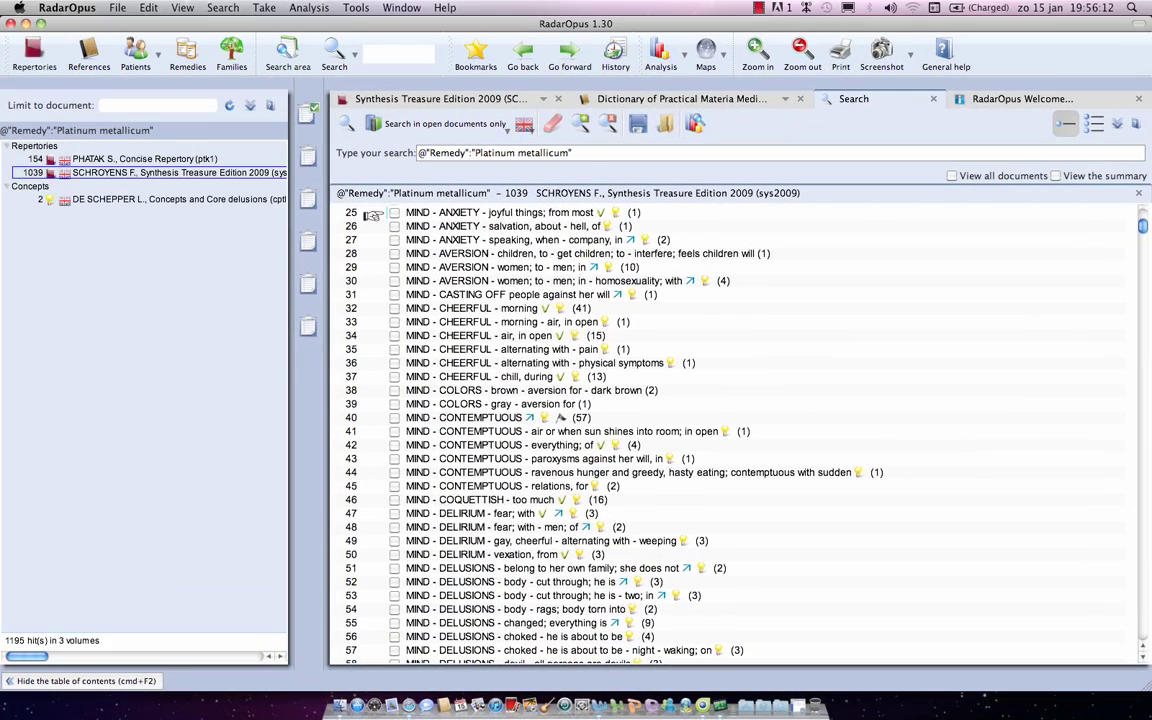
# Clear previous searches, search Conium maculatum via 'con.' and open its extraction options.
pyautogui.click(551, 124)
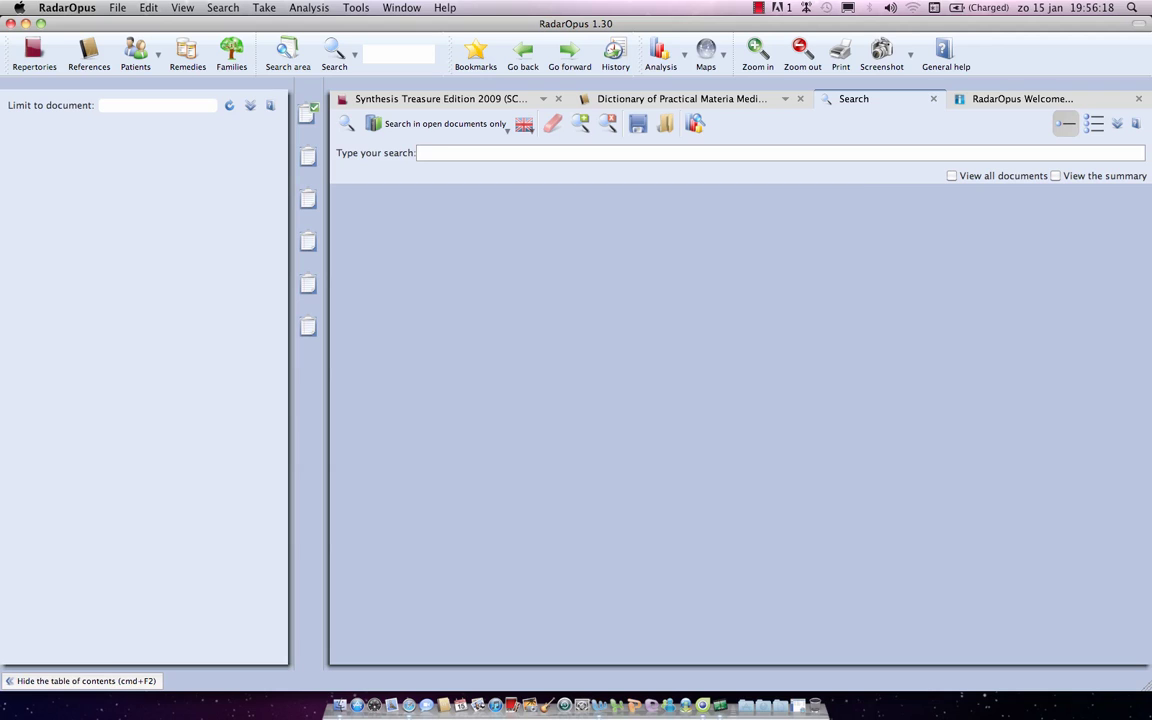
pyautogui.write('con.')
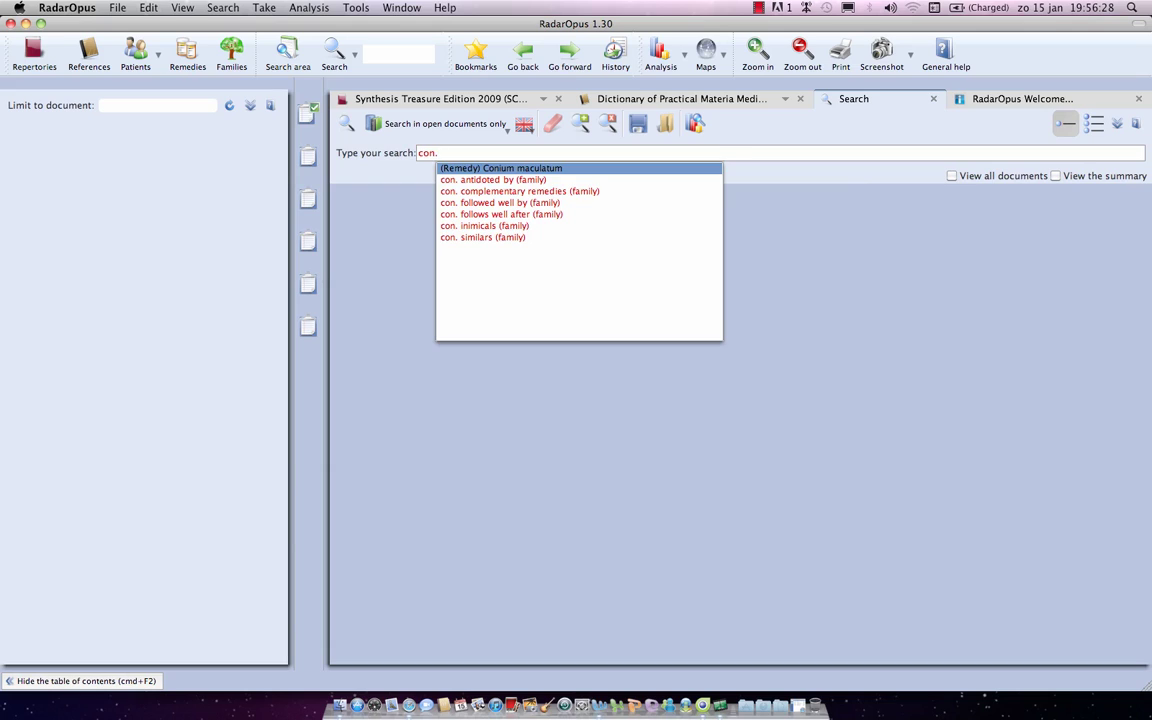
pyautogui.press('Return')
pyautogui.press('Return')
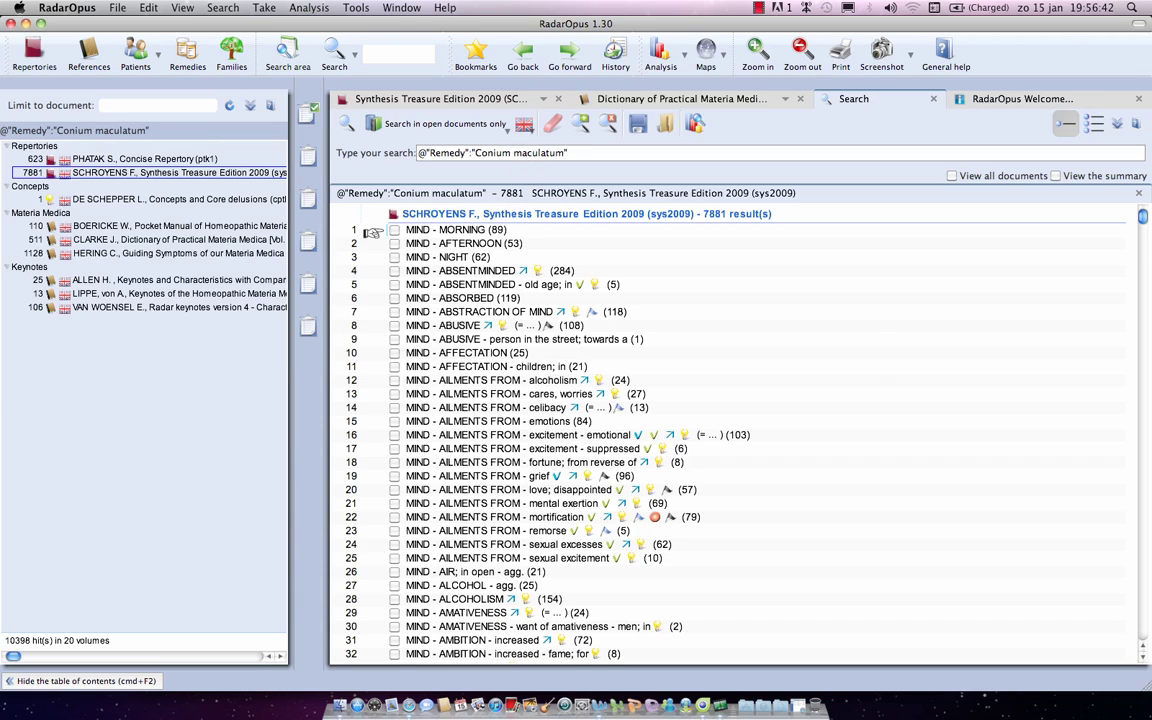
pyautogui.press('Return')
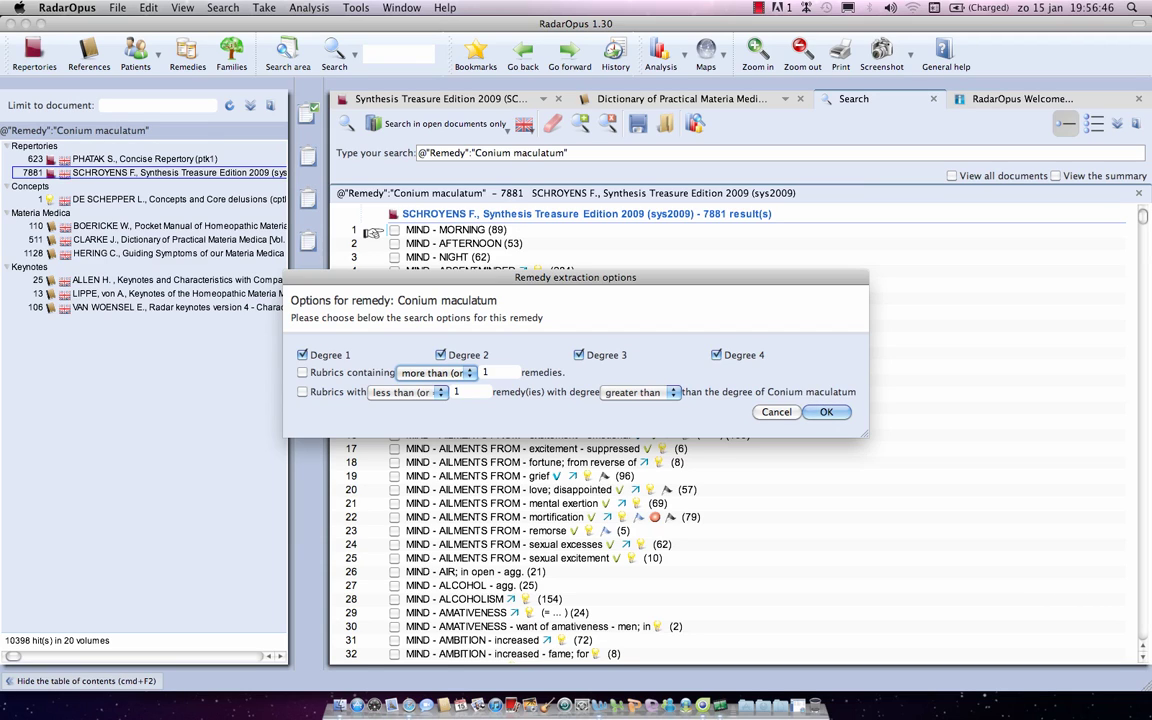
# Restrict Conium maculatum extraction to rubrics containing less than (or =) 30 remedies.
pyautogui.click(302, 372)
pyautogui.click(435, 372)
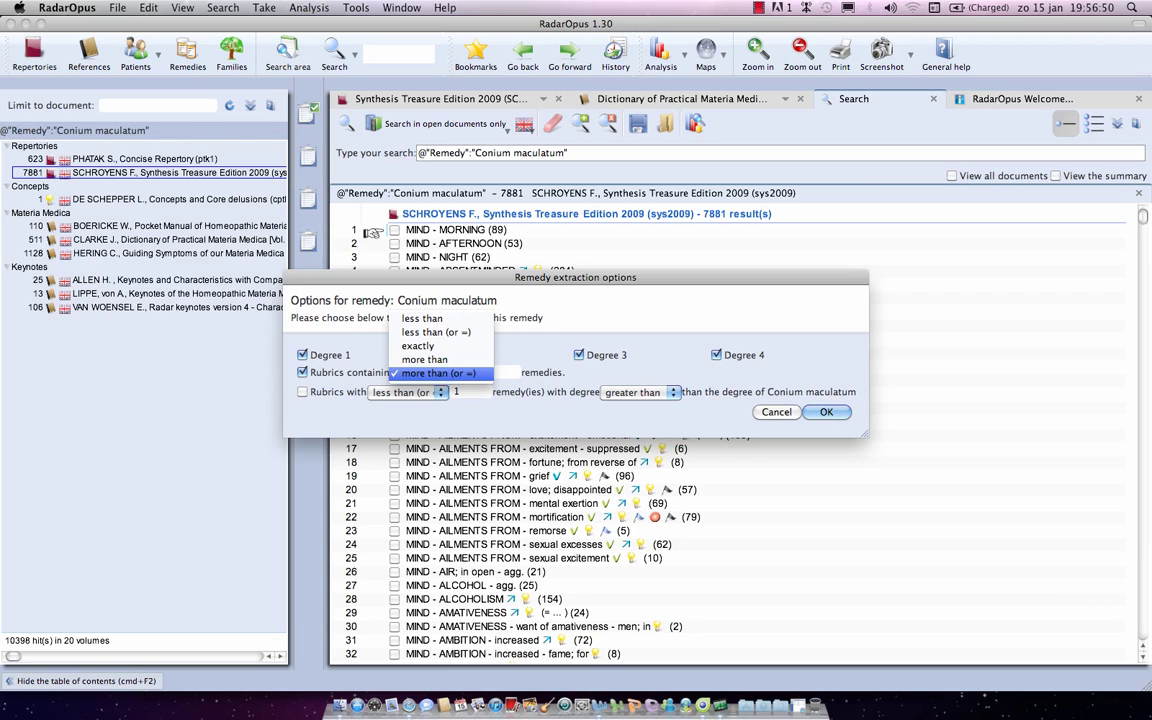
pyautogui.press('Up')
pyautogui.press('Up')
pyautogui.press('Up')
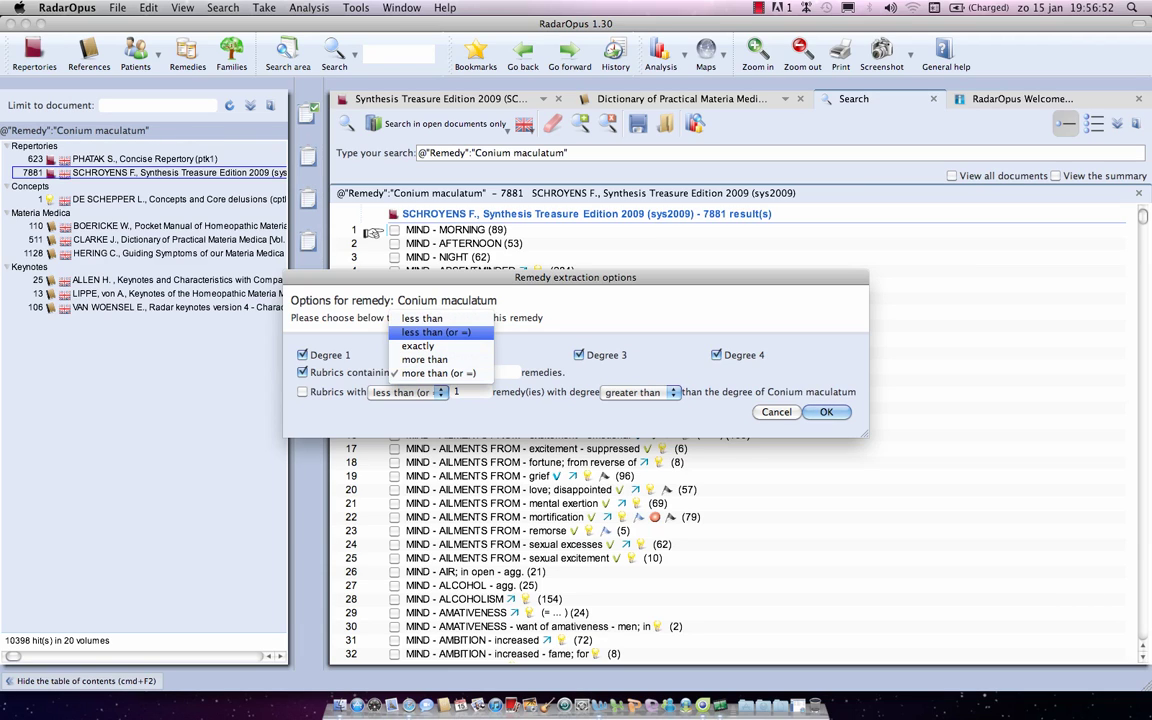
pyautogui.press('Return')
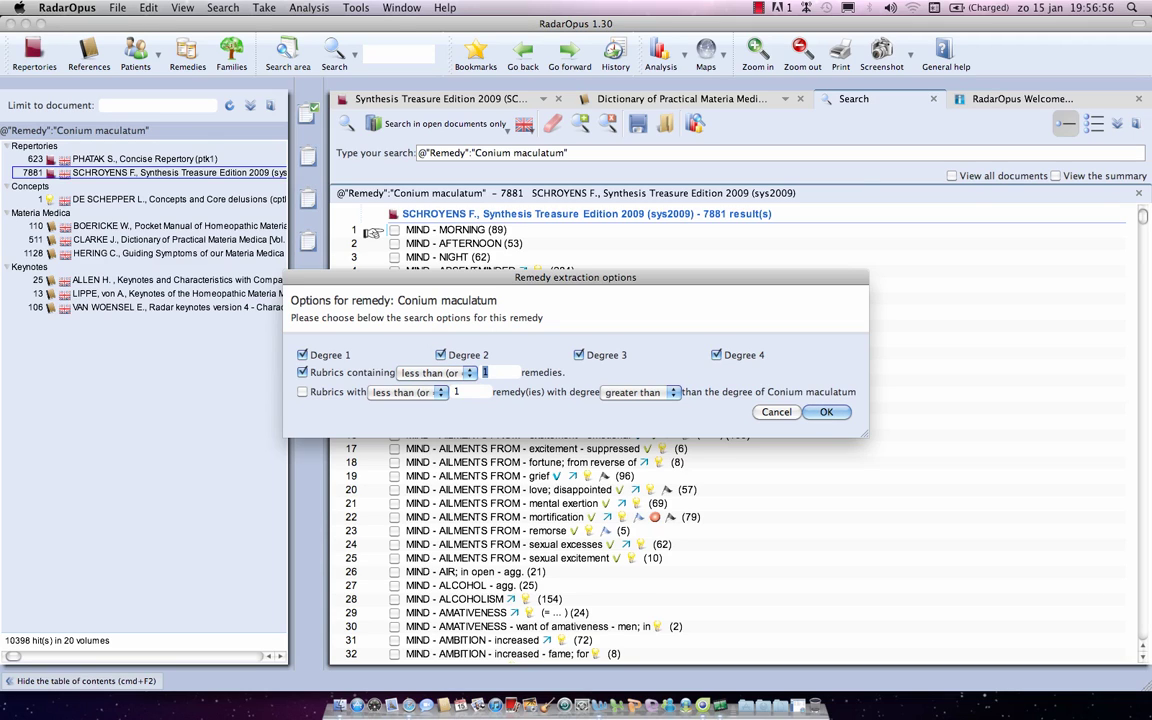
pyautogui.write('30')
# Allow at most 2 remedies graded greater than (or =) Conium maculatum, and apply the options.
pyautogui.click(302, 391)
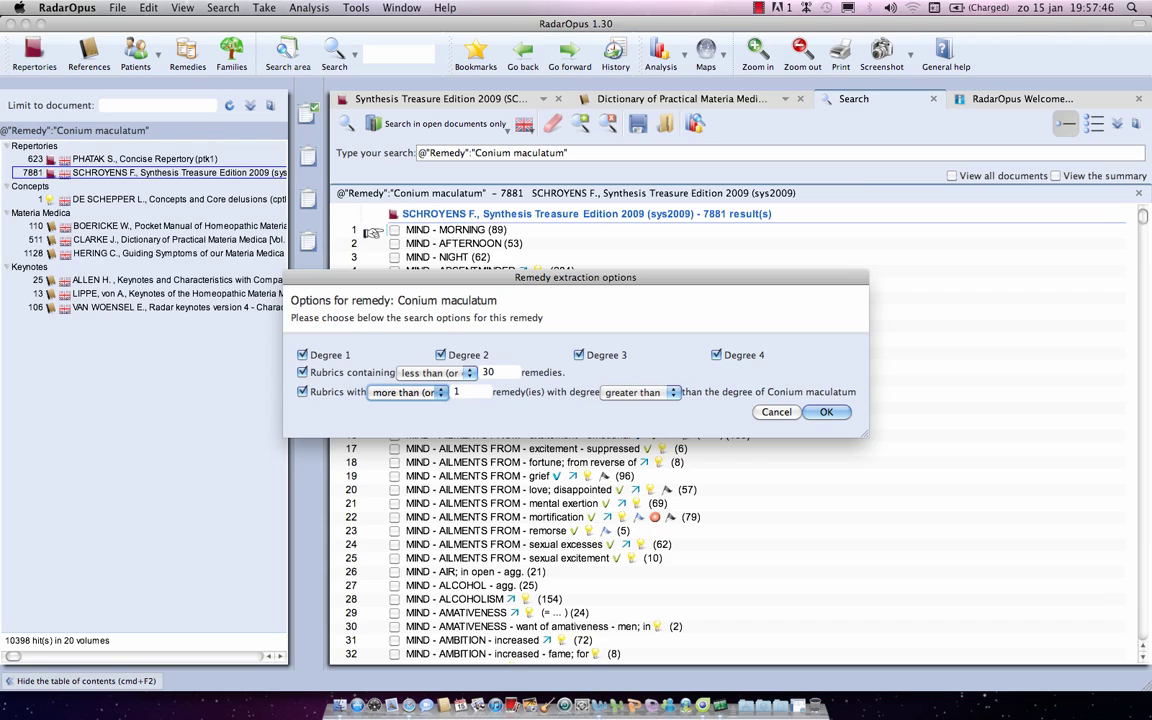
pyautogui.press('space')
pyautogui.press('Up')
pyautogui.press('Up')
pyautogui.press('Up')
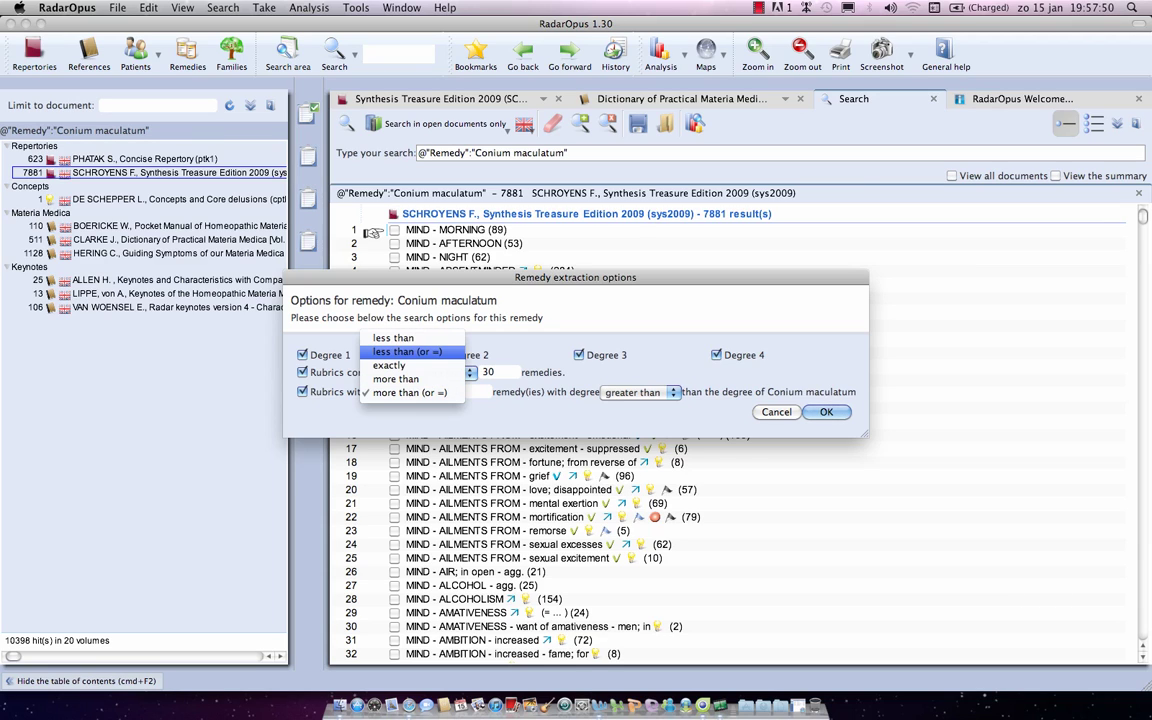
pyautogui.press('Return')
pyautogui.press('Tab')
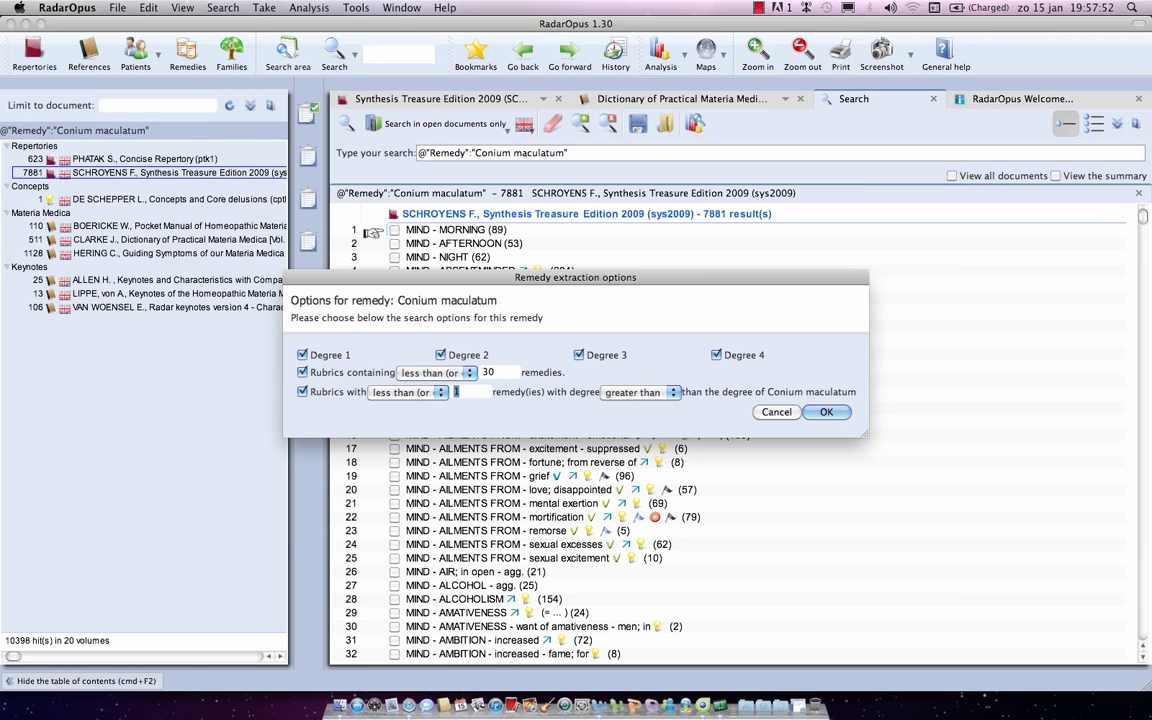
pyautogui.write('2')
pyautogui.press('Tab')
pyautogui.press('space')
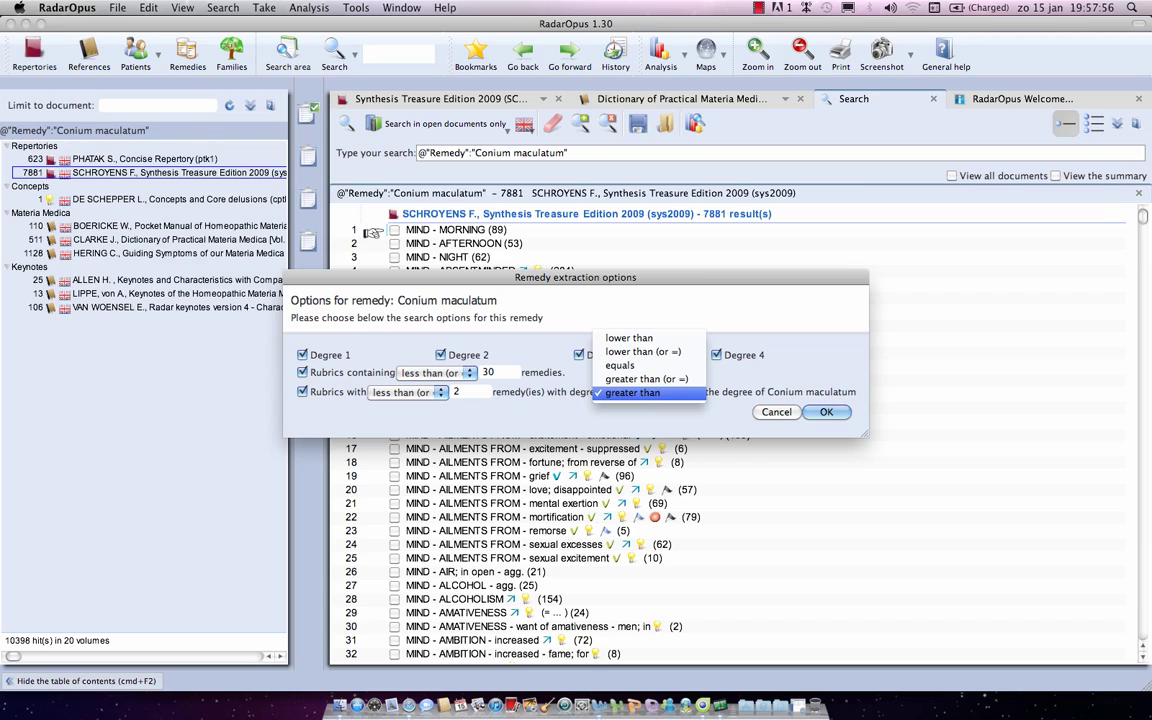
pyautogui.press('Up')
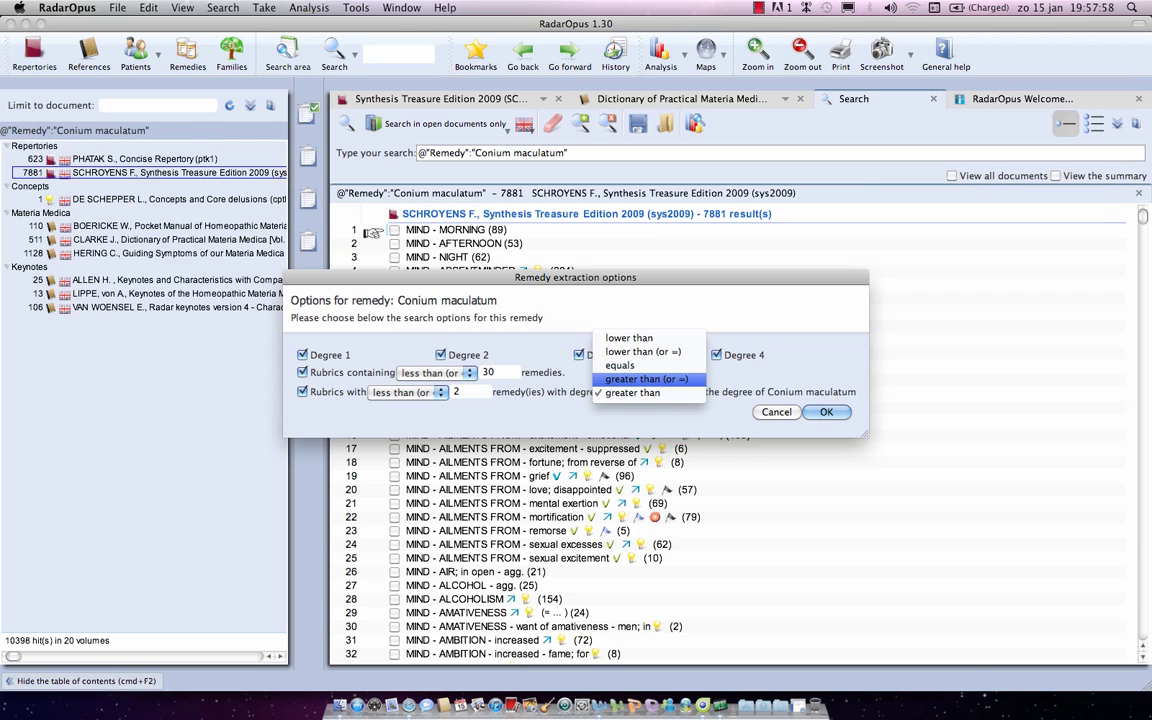
pyautogui.press('Return')
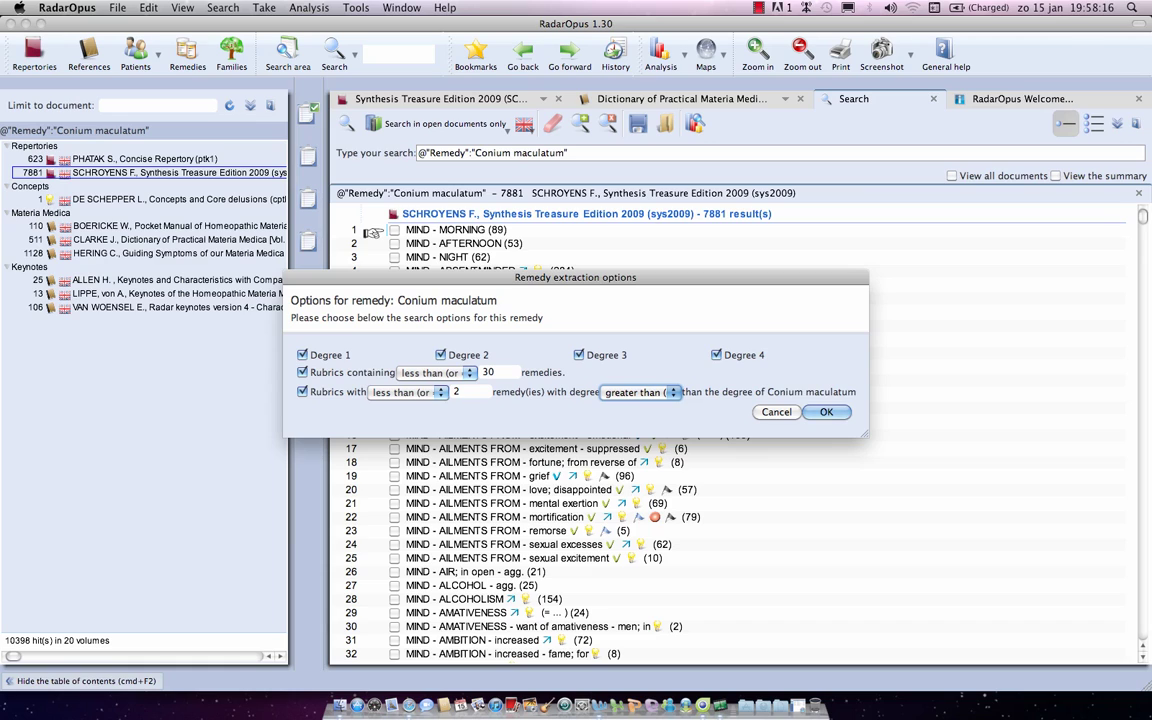
pyautogui.press('Return')
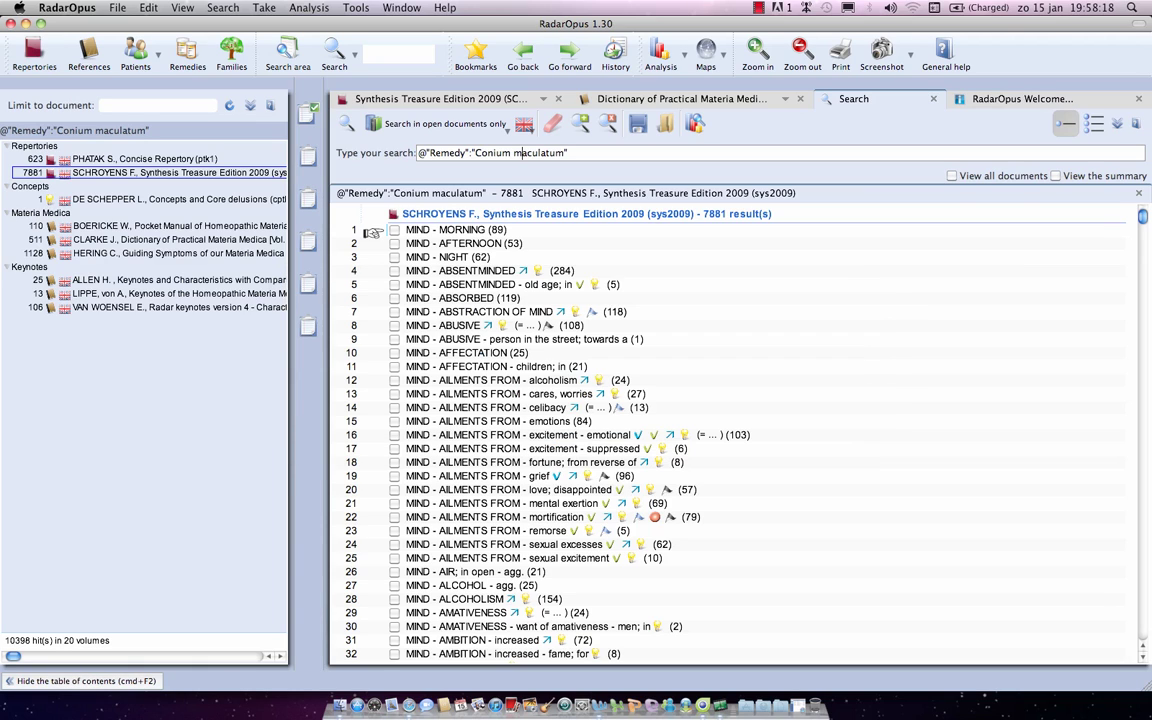
# Rerun the filtered Conium maculatum search and browse the 1332 Synthesis rubrics, checking their remedies.
pyautogui.click(348, 130)
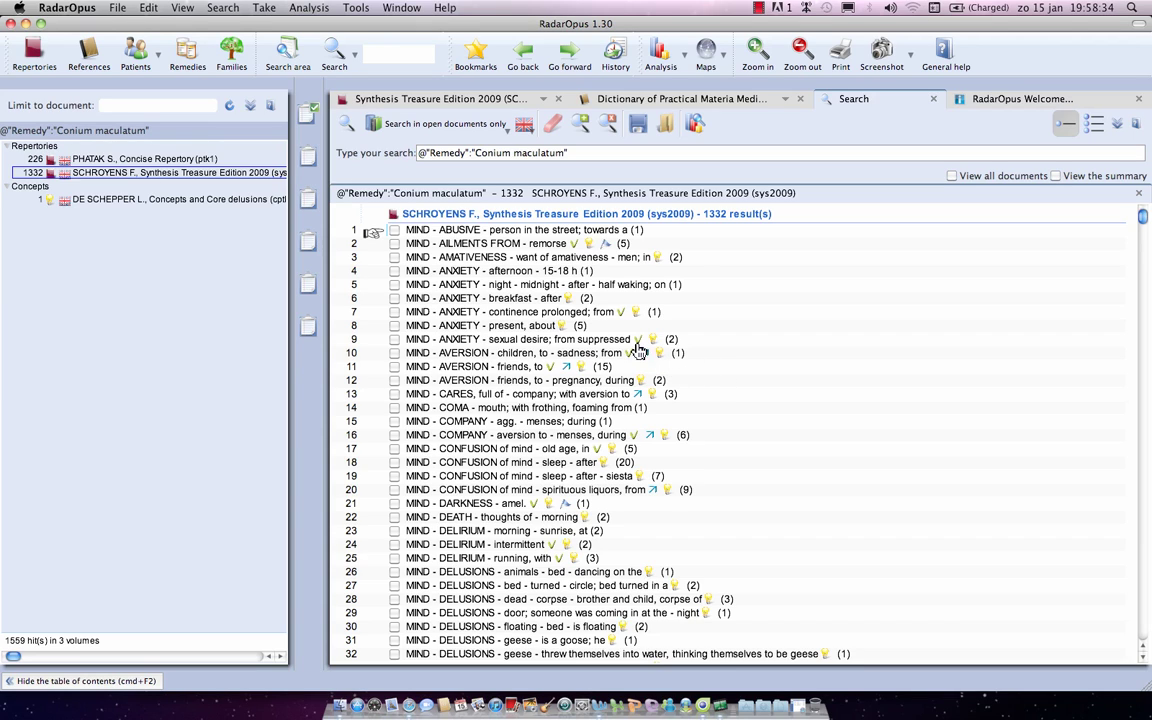
pyautogui.moveTo(584, 330)
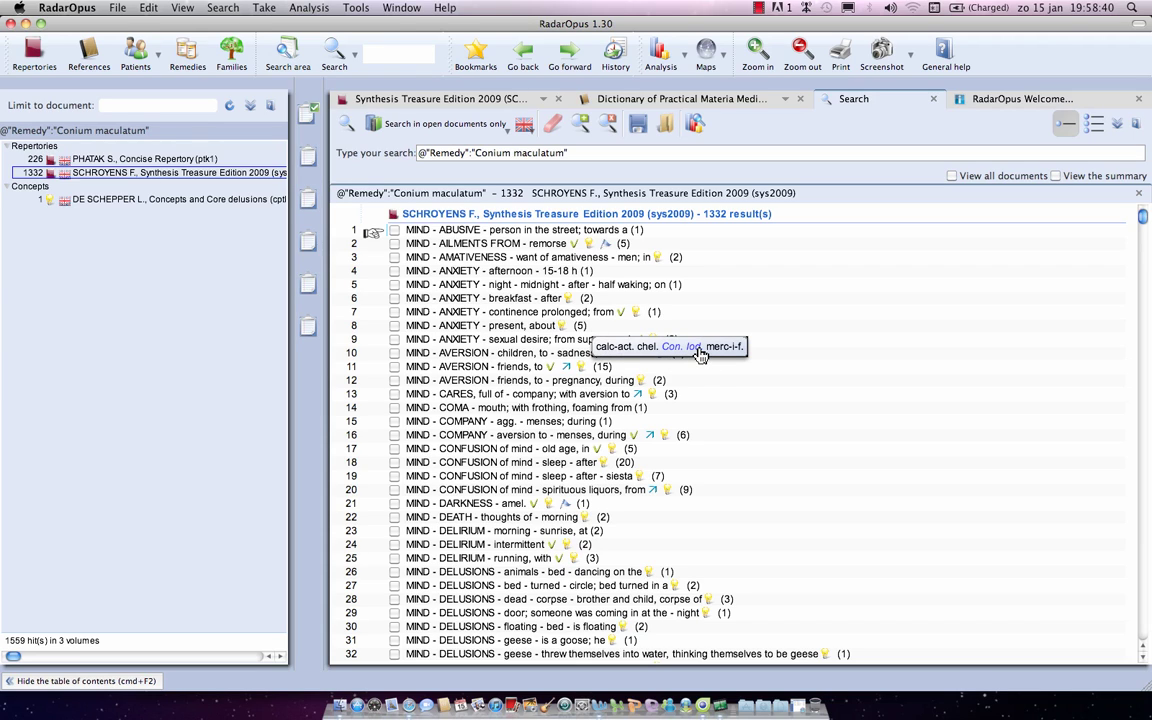
pyautogui.moveTo(684, 440)
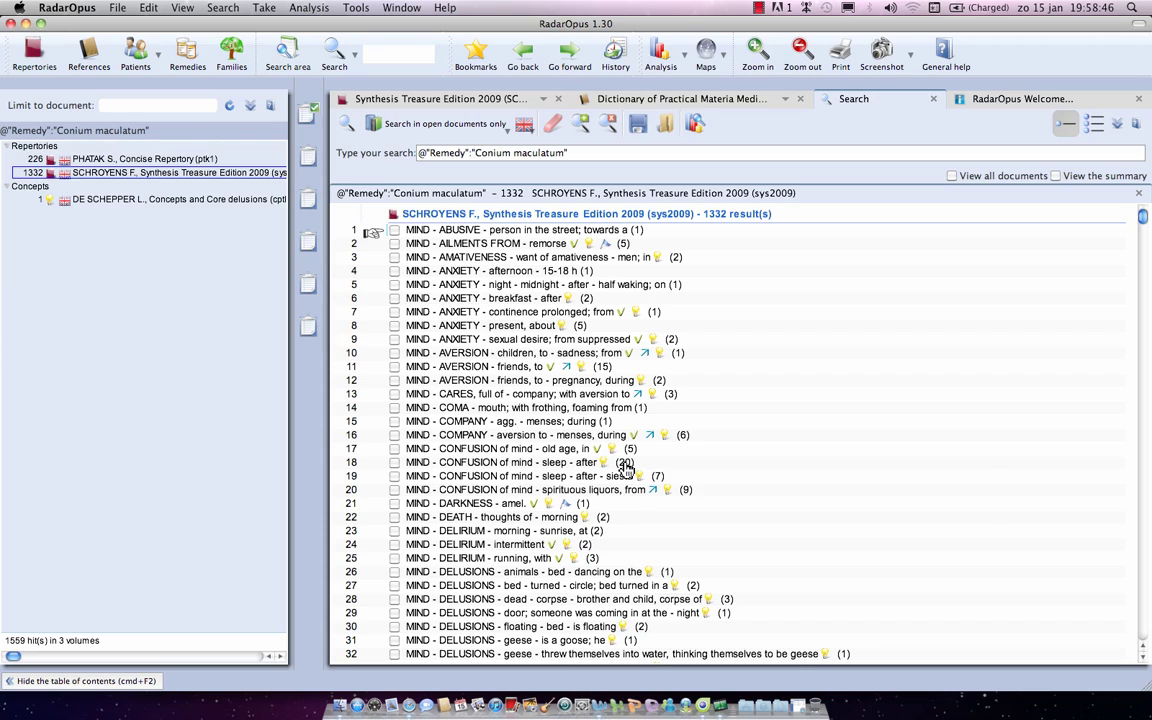
pyautogui.moveTo(624, 465)
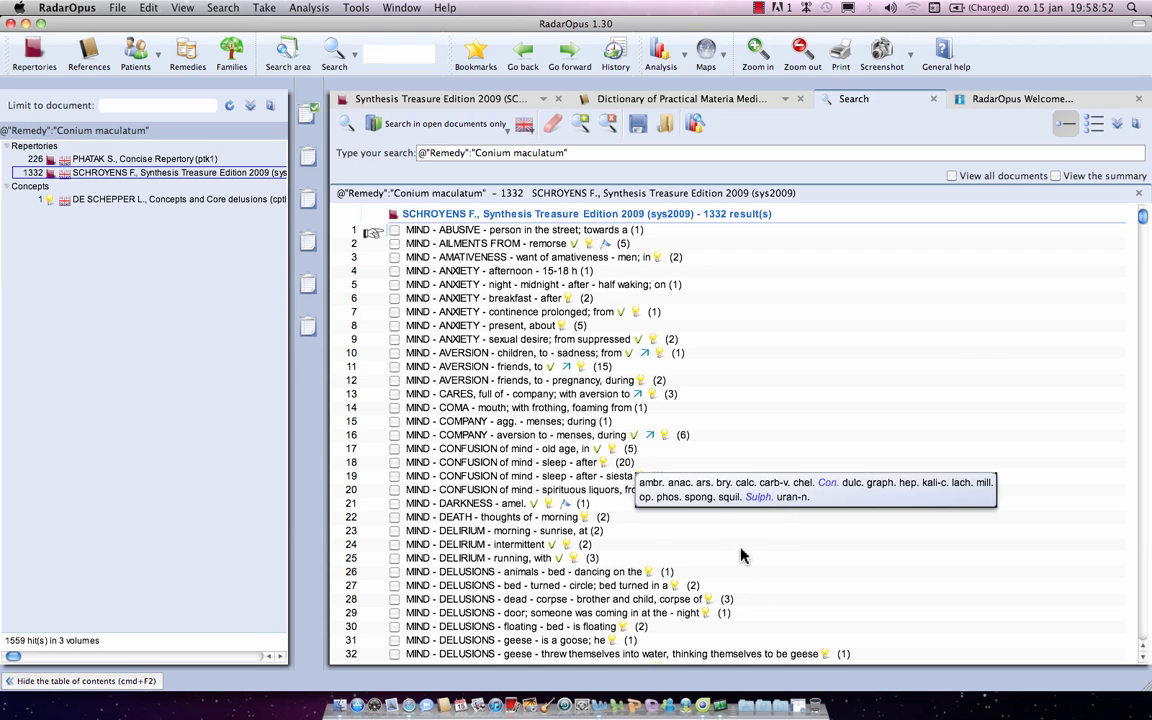
pyautogui.scroll(-5, 705, 415)
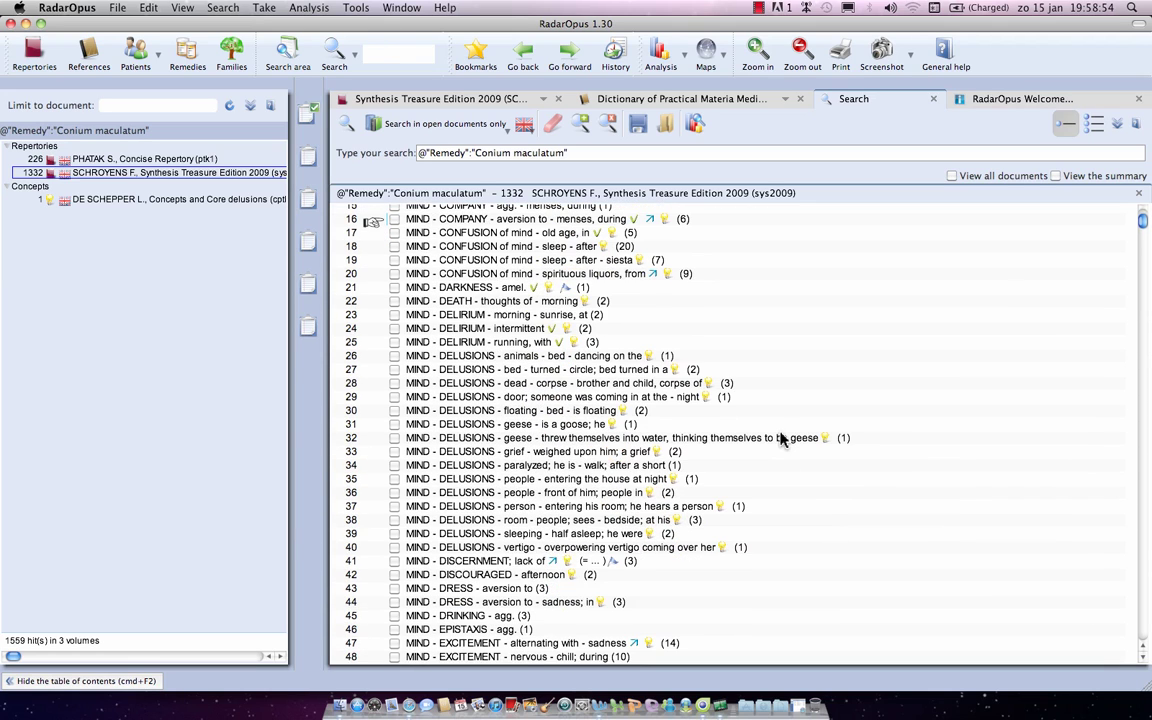
pyautogui.scroll(-6, 781, 438)
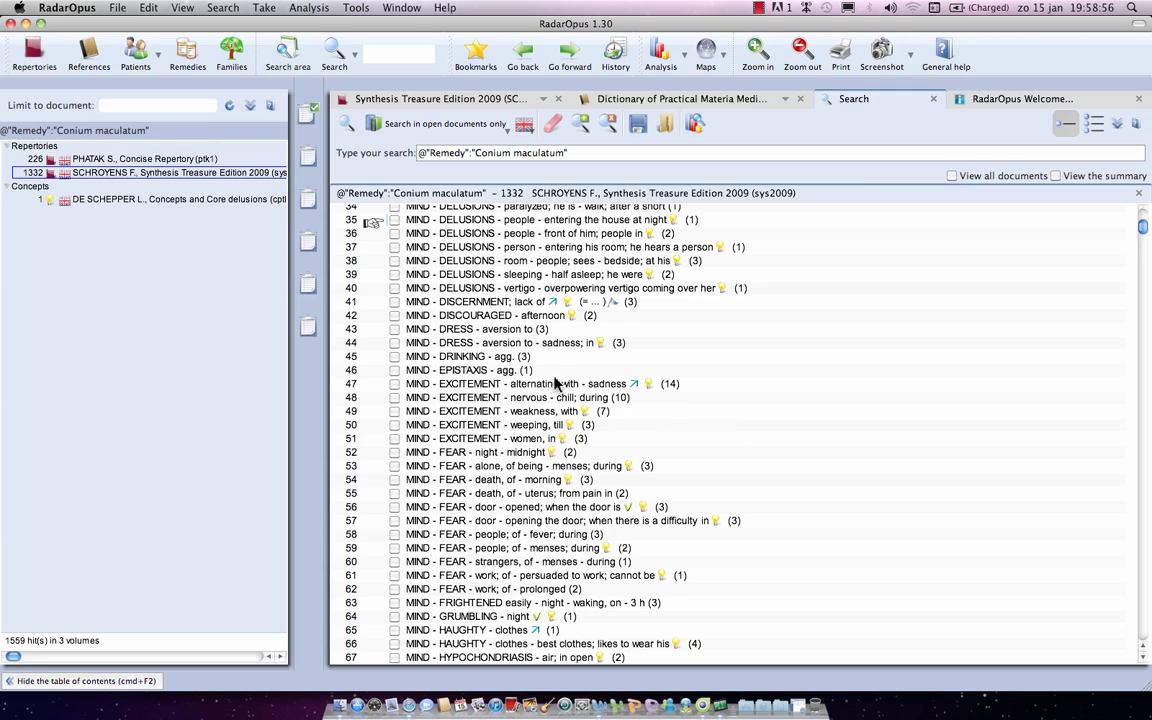
pyautogui.moveTo(622, 400)
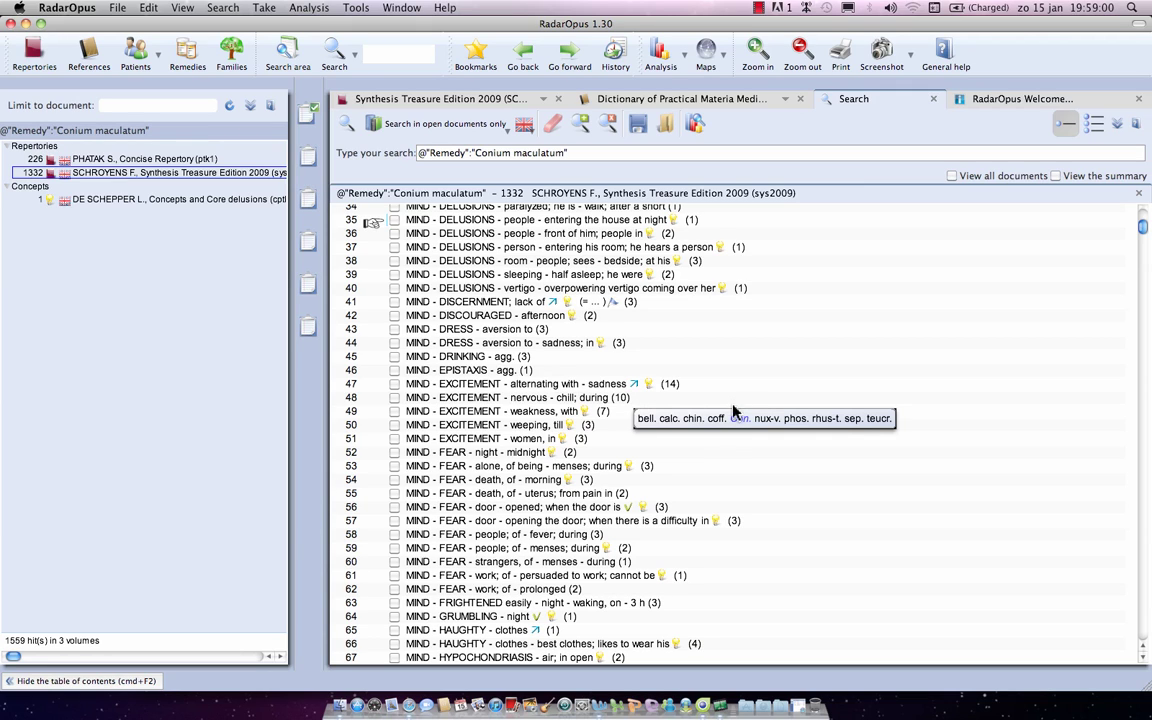
pyautogui.moveTo(672, 385)
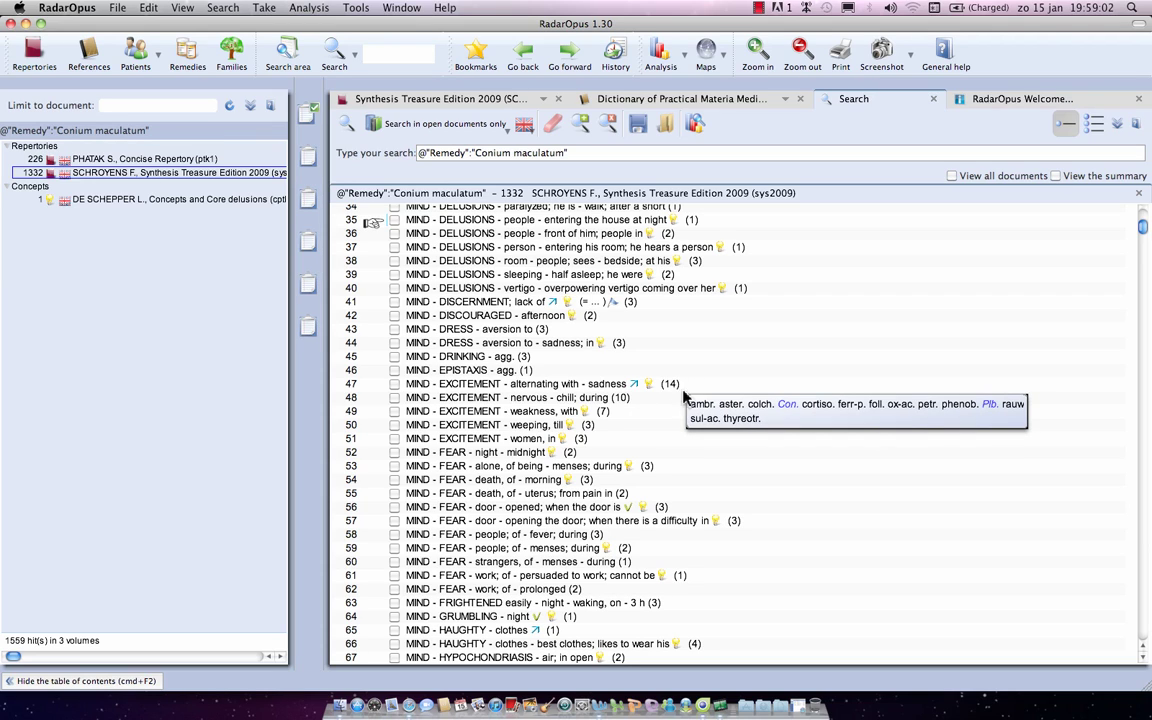